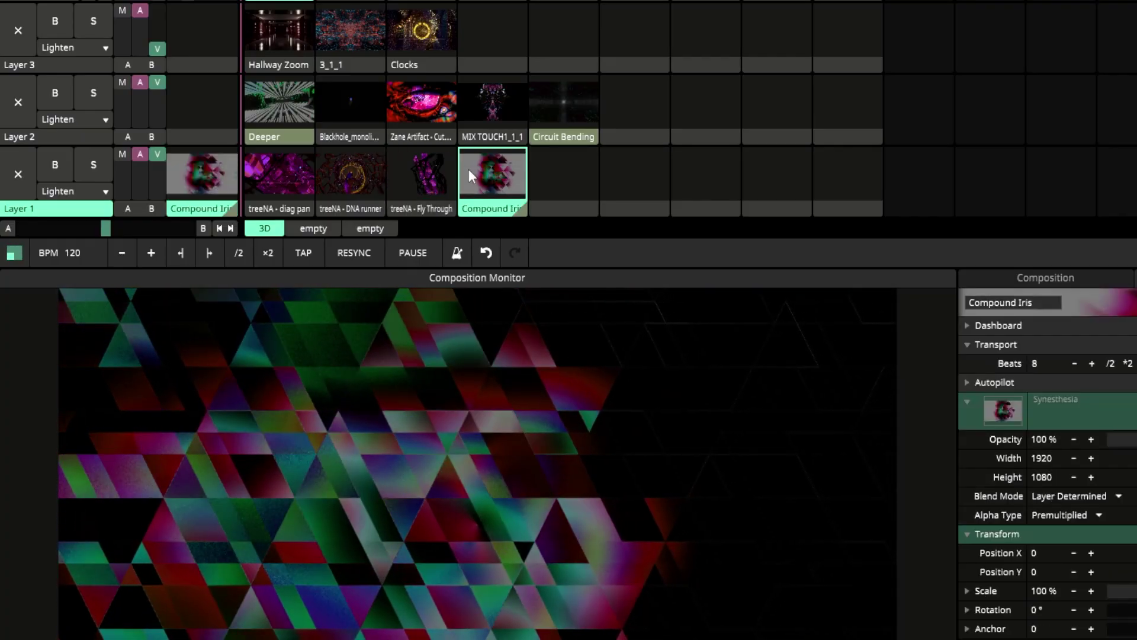
- Trigger the Zane Artifact and Deeper clips on Layer 2, then treeNA - diag pan on Layer 1
left_click(425, 105)
left_click(270, 110)
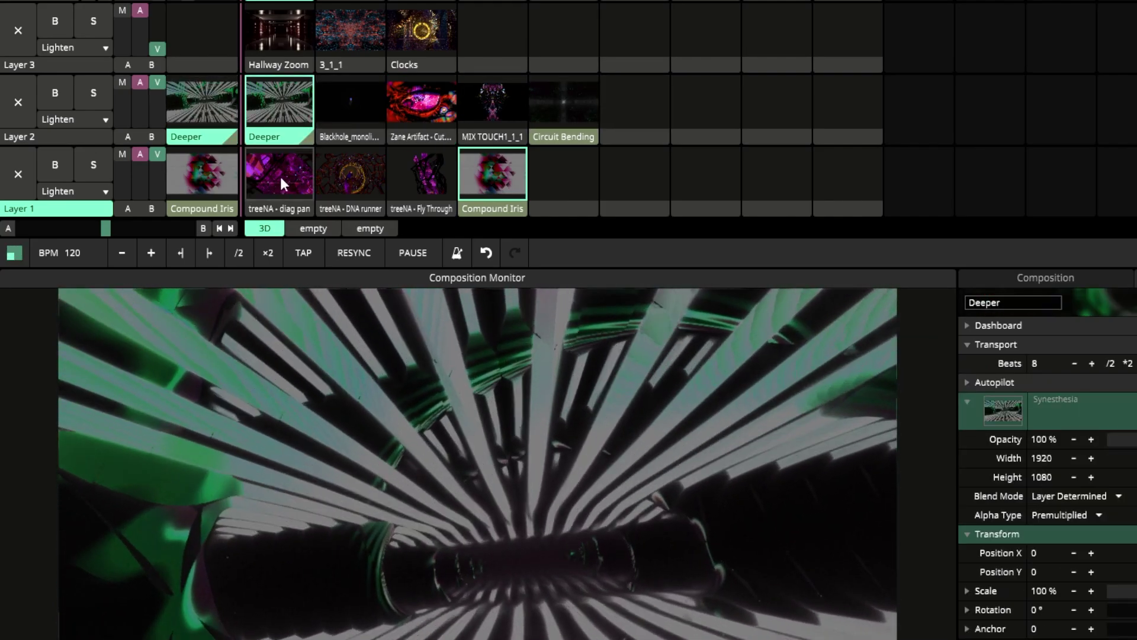
left_click(293, 172)
- Pull Layer 2's opacity fully down and trigger the Circuit Bending clip on Layer 2
mouse_move(157, 82)
left_mouse_down()
mouse_move(159, 110)
mouse_move(157, 82)
left_mouse_up()
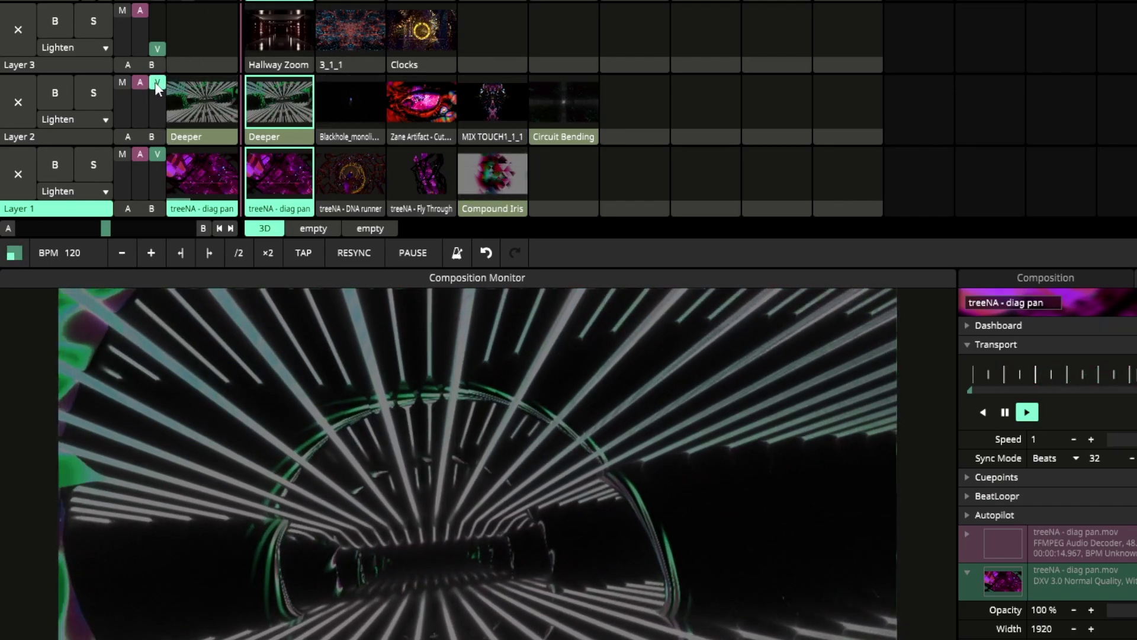
mouse_move(155, 82)
left_mouse_down()
mouse_move(157, 120)
mouse_move(159, 91)
left_mouse_up()
left_click(536, 112)
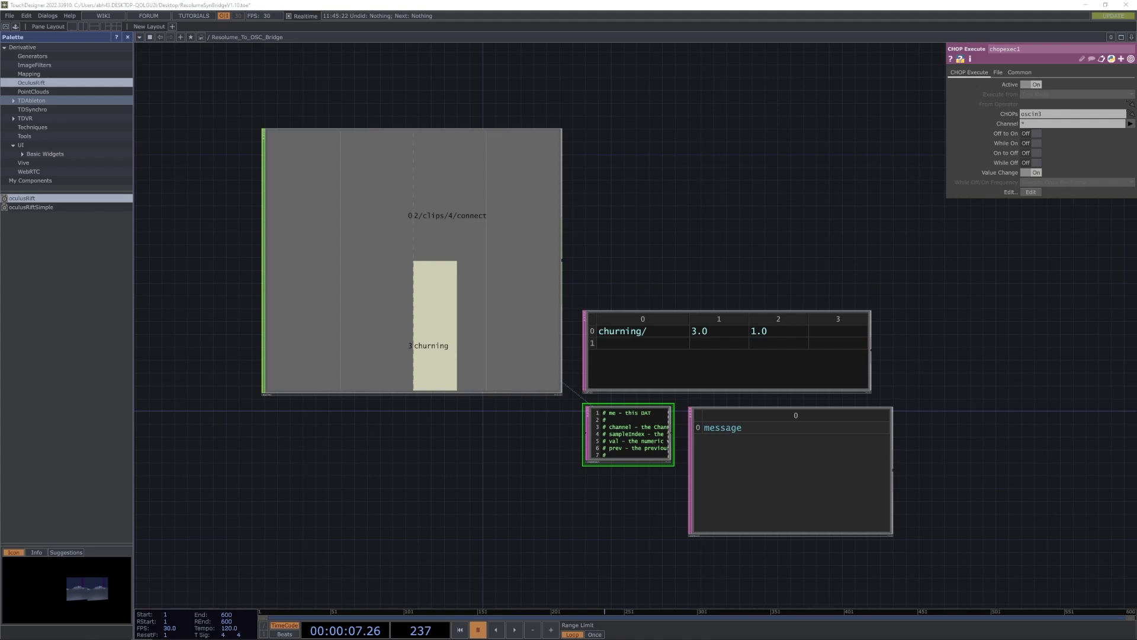
scroll(635, 471, "up", 6)
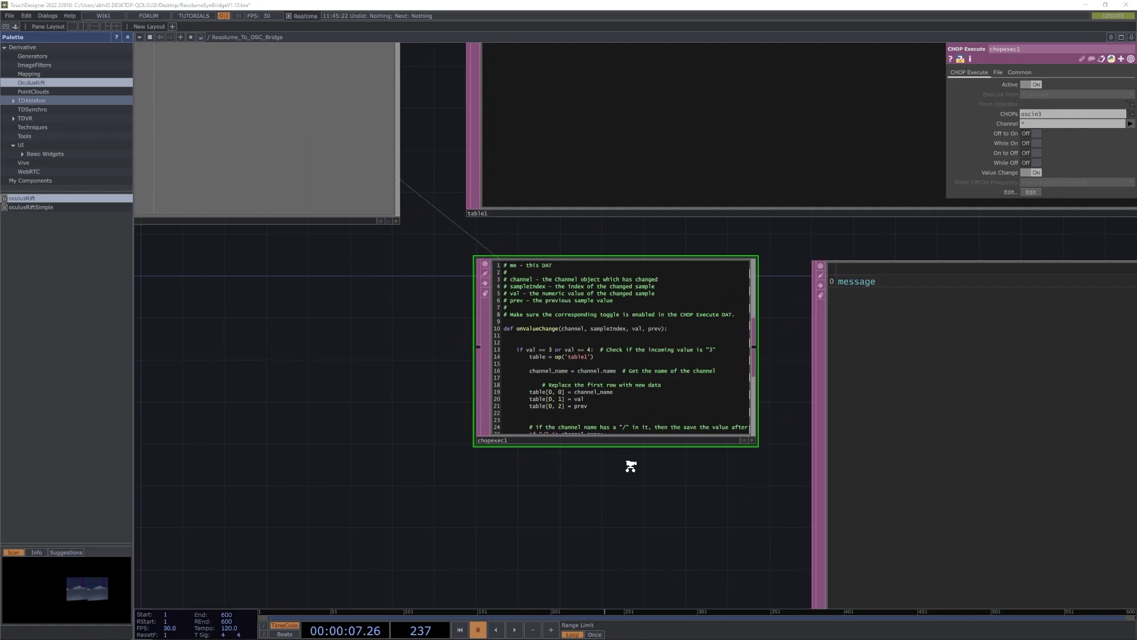
scroll(533, 332, "up", 3)
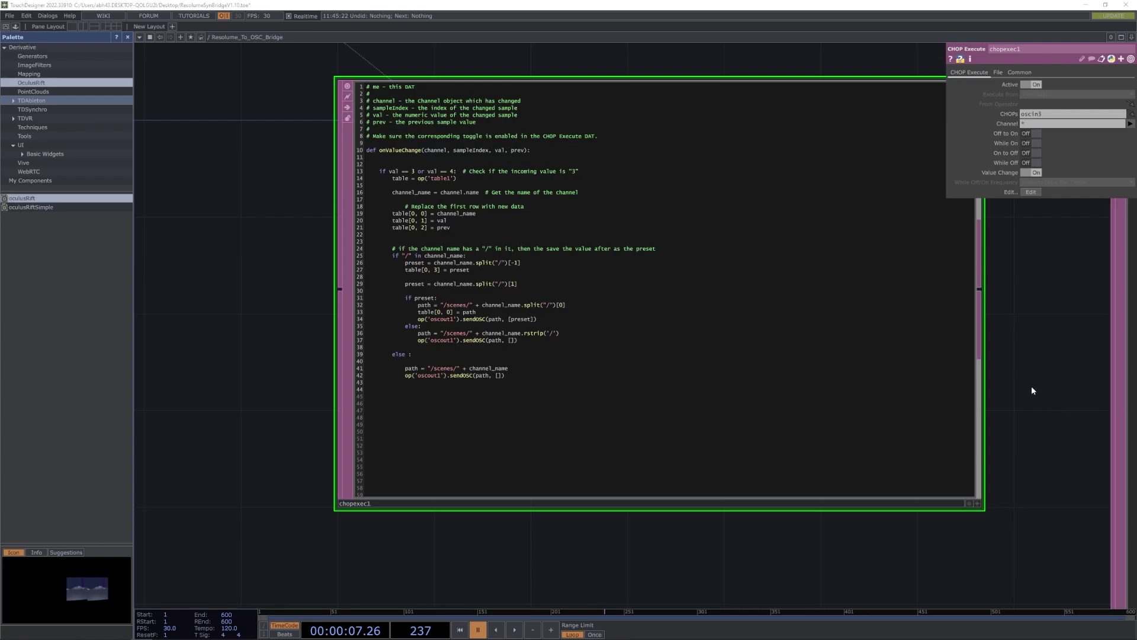
scroll(1032, 364, "down", 3)
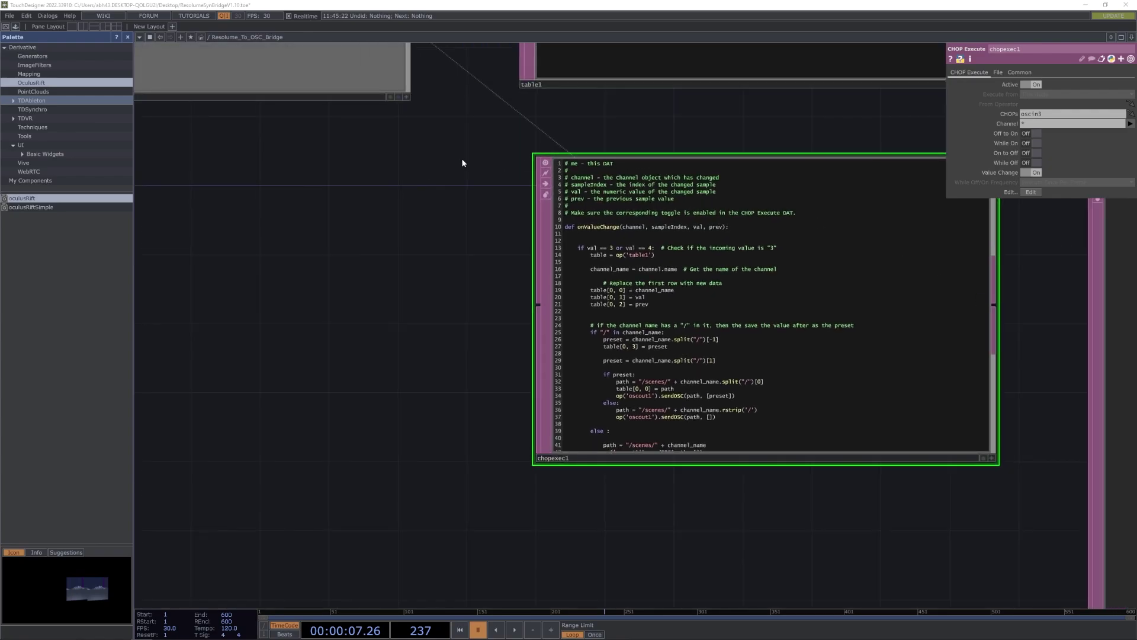
left_click_drag(460, 162, 447, 264)
scroll(449, 309, "up", 3)
left_click_drag(450, 189, 454, 200)
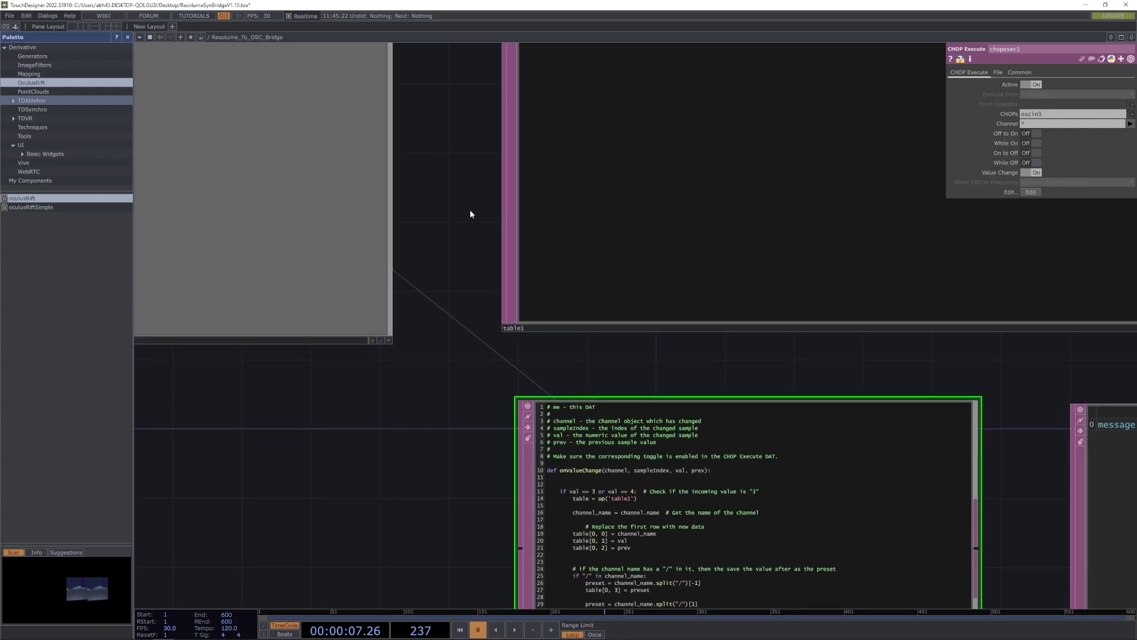
scroll(471, 208, "down", 6)
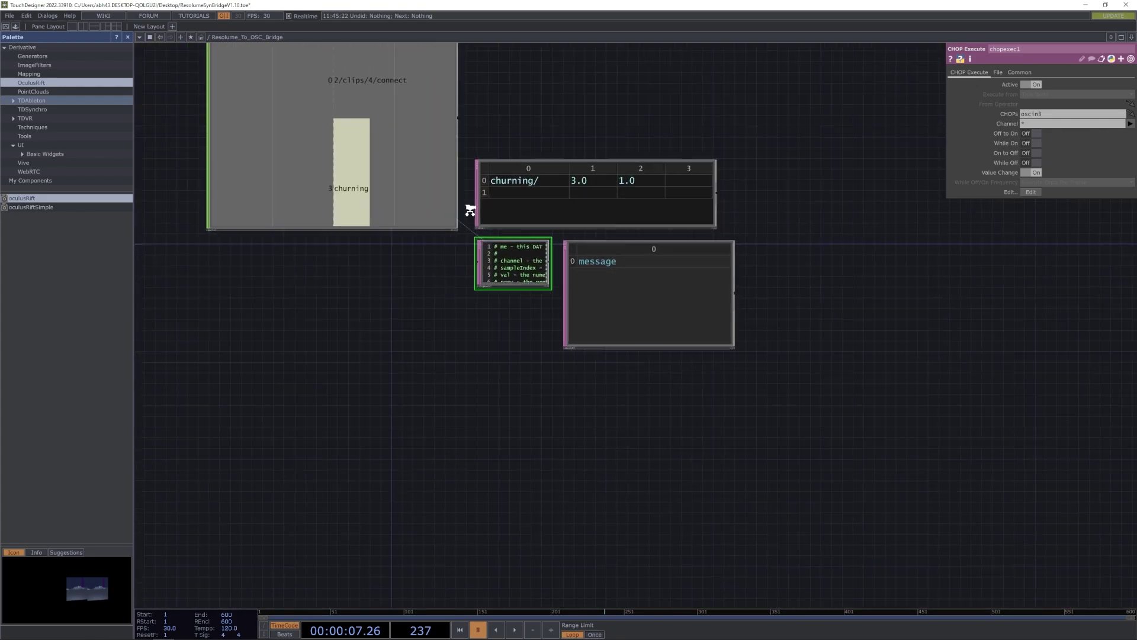
- Frame the Resolume_To_OSC_Bridge container in the parent network and set its OSC input port to 6000
scroll(470, 210, "down", 5)
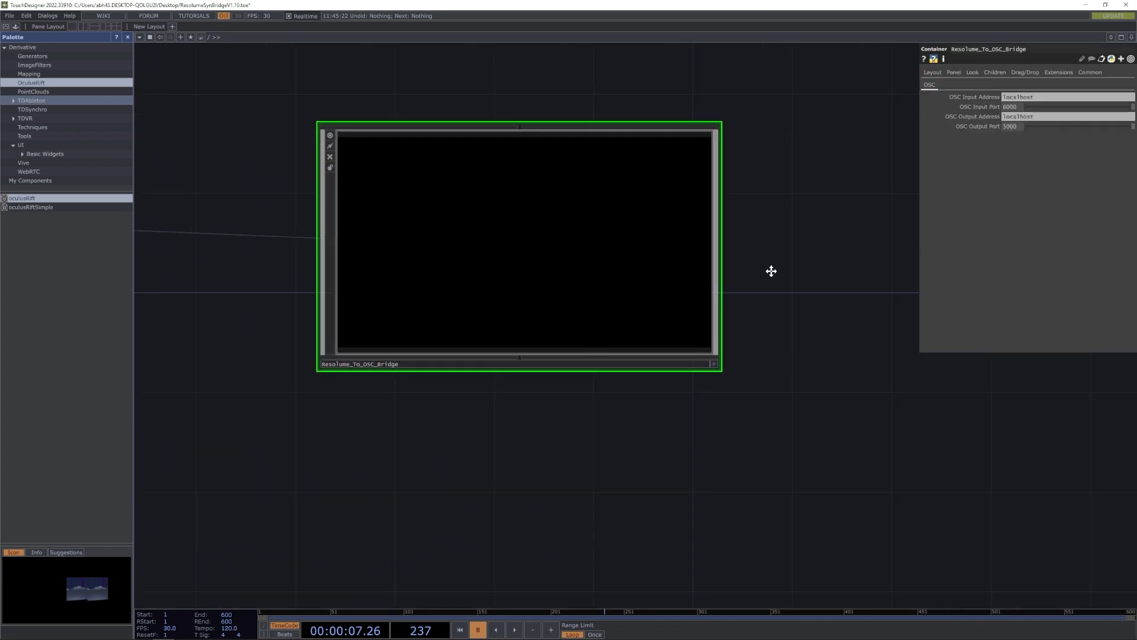
left_click_drag(819, 238, 806, 148)
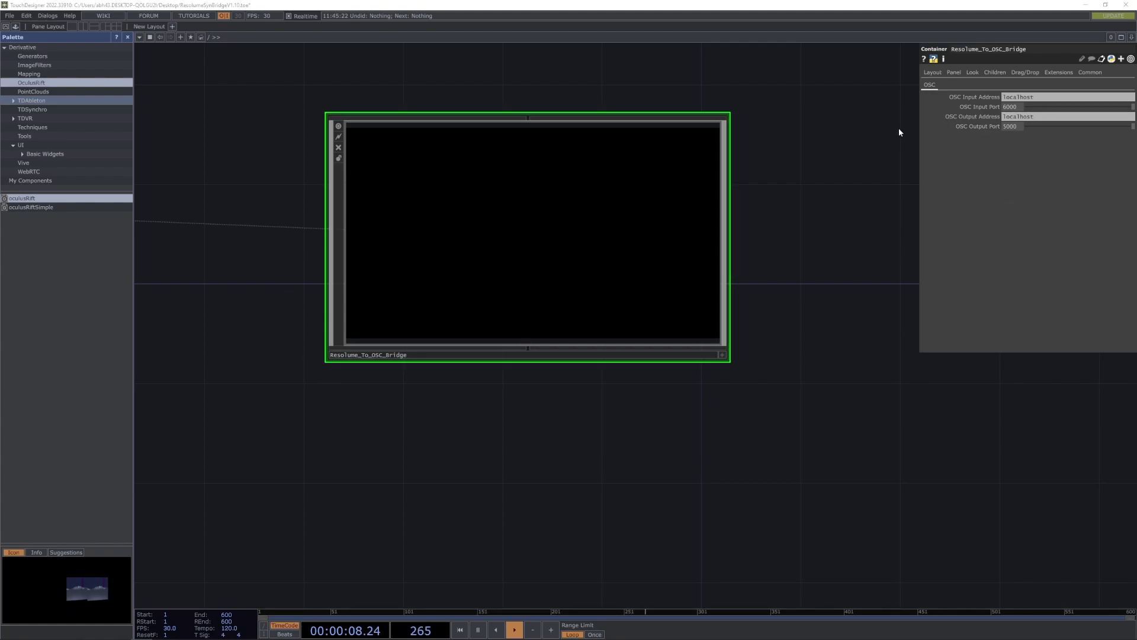
left_click(1010, 127)
type("6000")
key("Return")
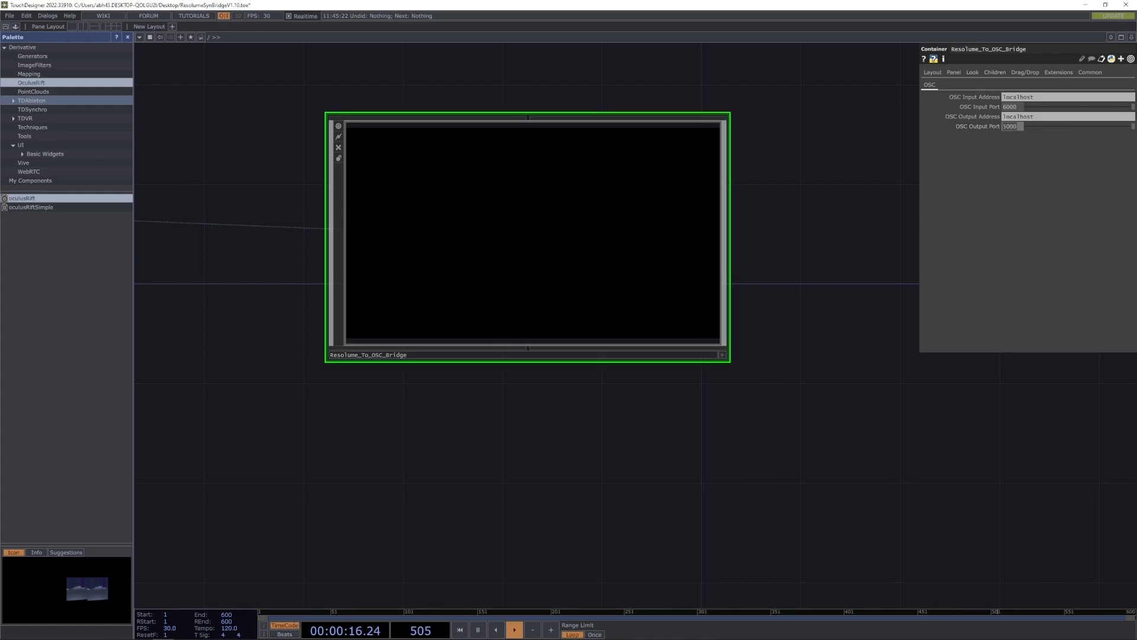
- In Synesthesia's OSC settings, enable input on port 5000
left_click(98, 631)
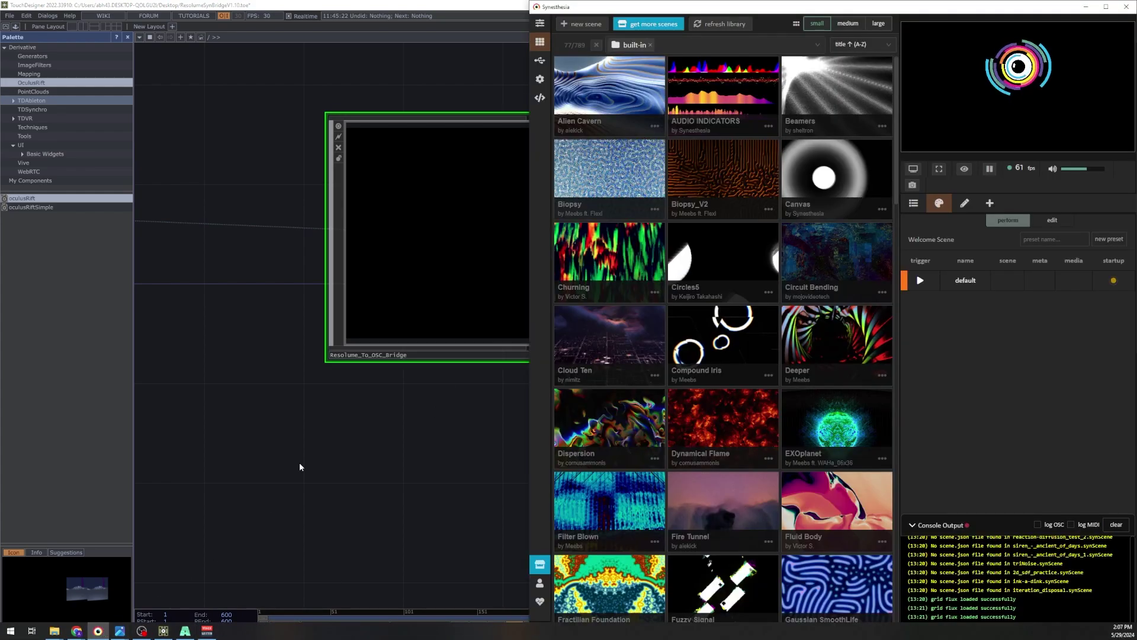
left_click(539, 79)
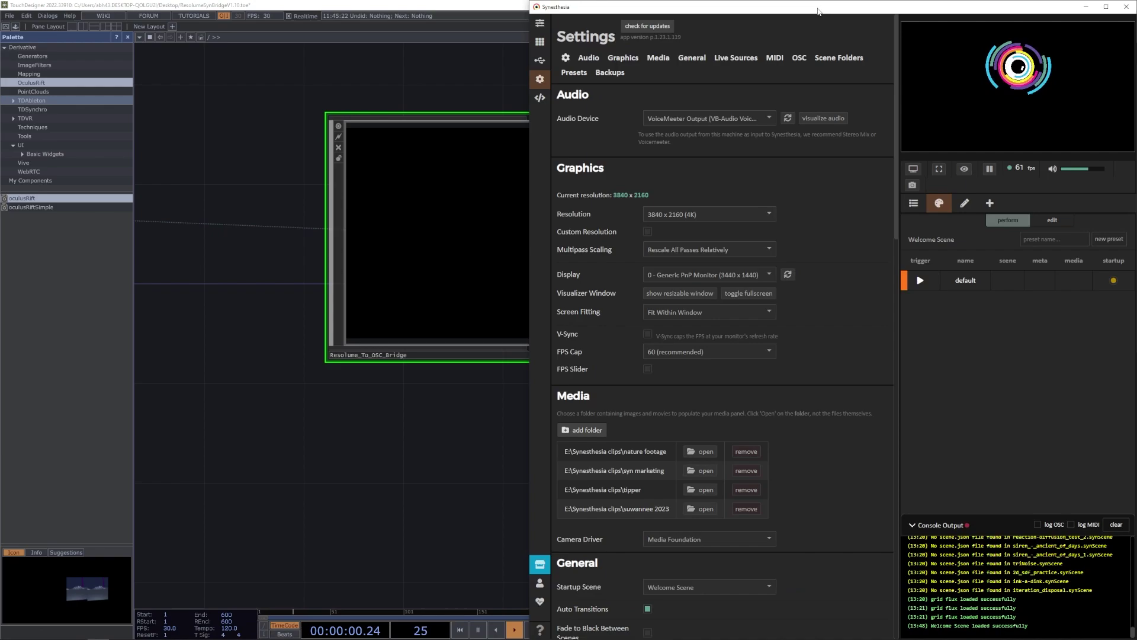
left_click(800, 57)
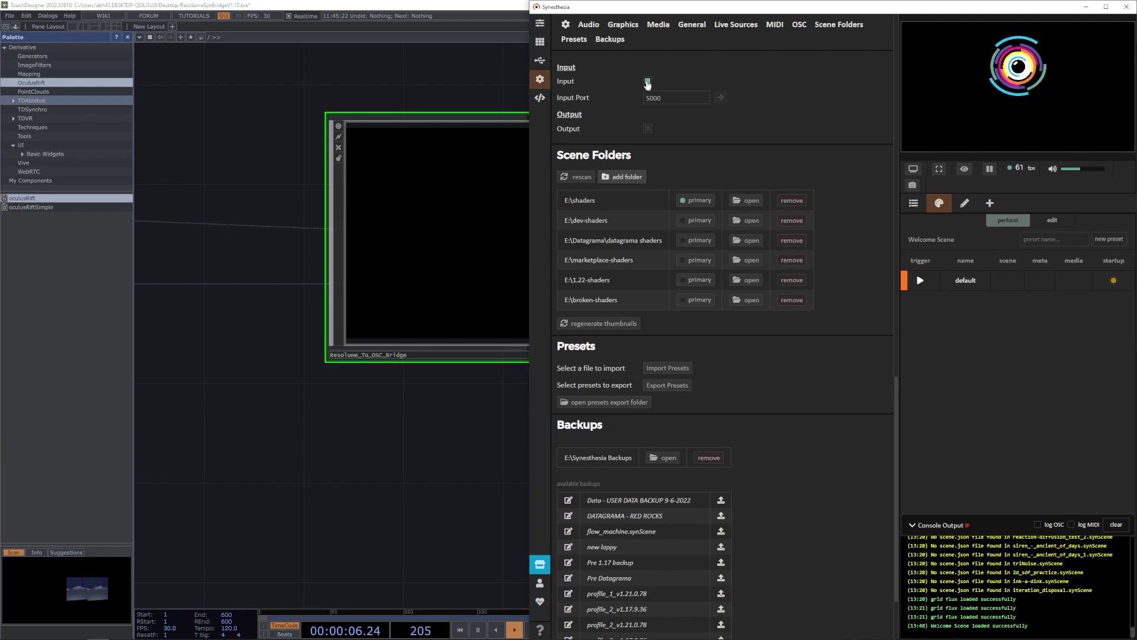
left_click(701, 97)
double_click(701, 96)
left_click(701, 96)
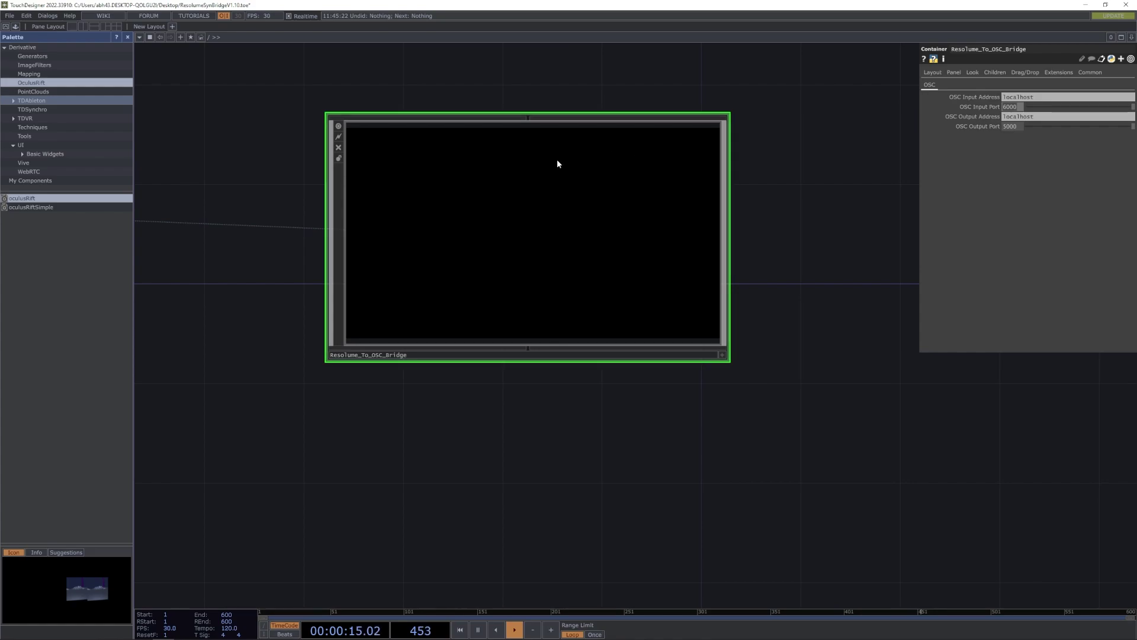
- Enable Resolume's OSC Output to Localhost on outgoing port 6000, then close Preferences
left_click(178, 631)
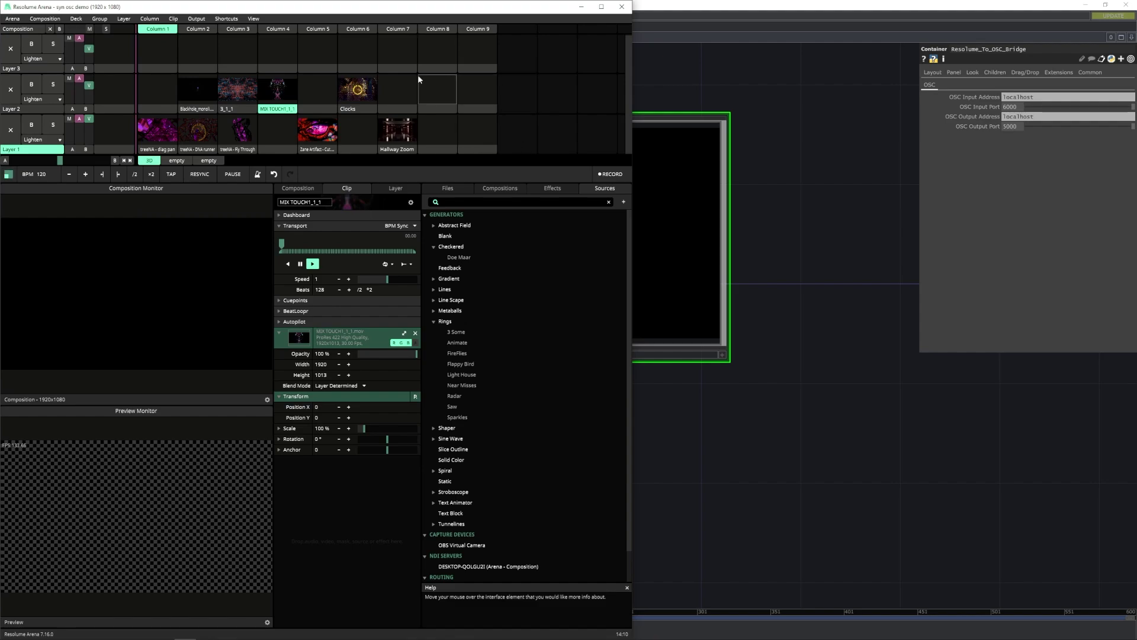
left_click(13, 20)
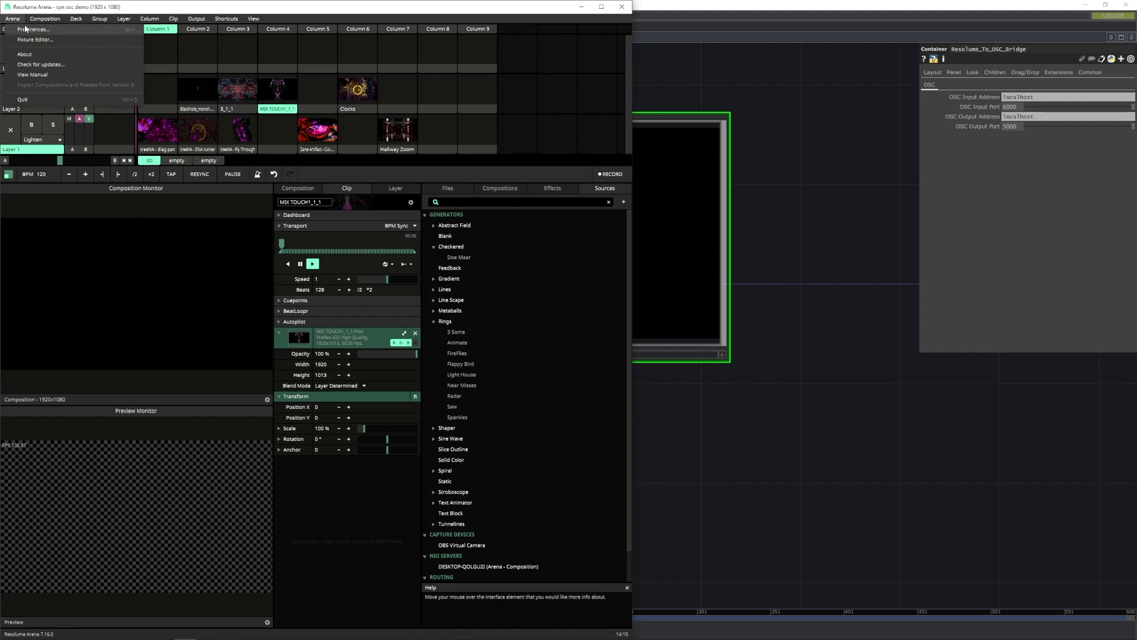
left_click(33, 29)
left_click(238, 247)
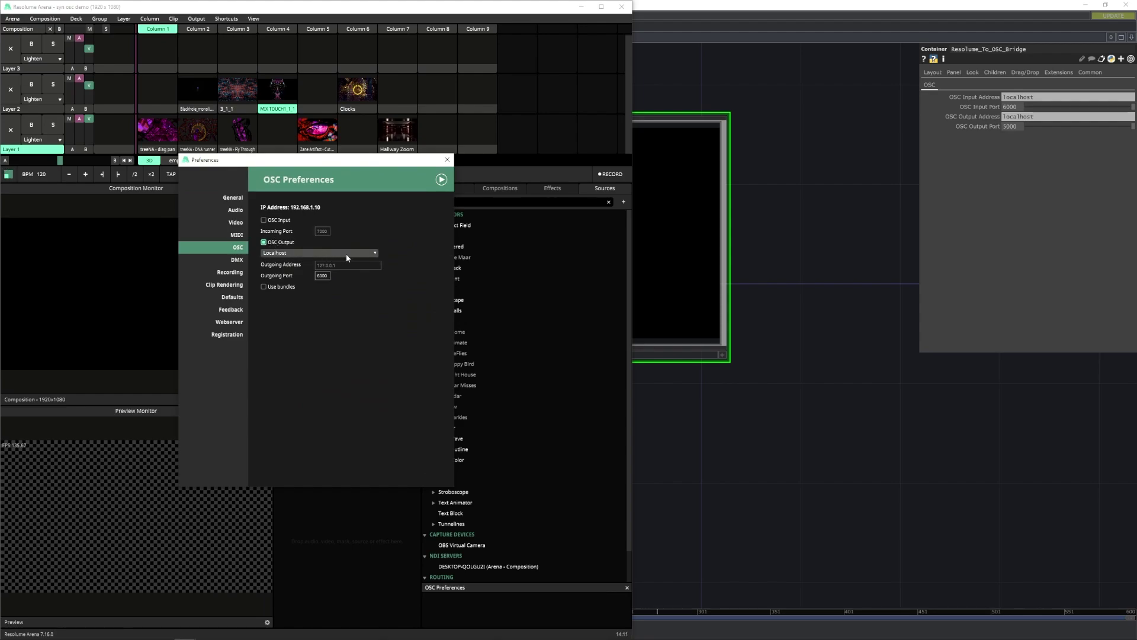
left_click(377, 254)
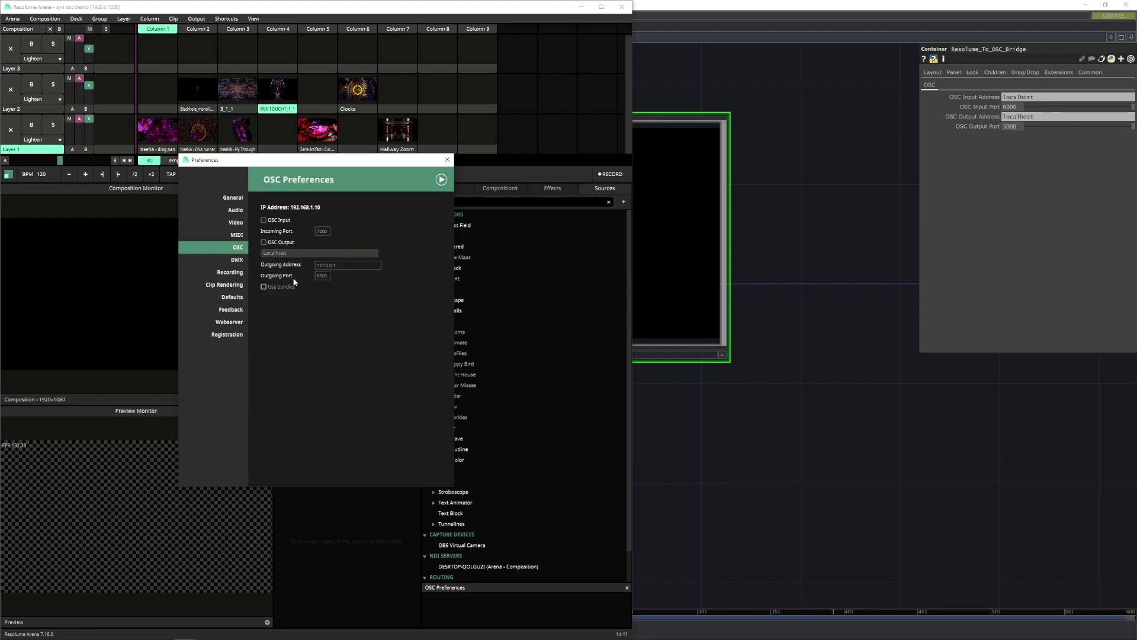
left_click(292, 241)
left_click(328, 275)
left_click(447, 159)
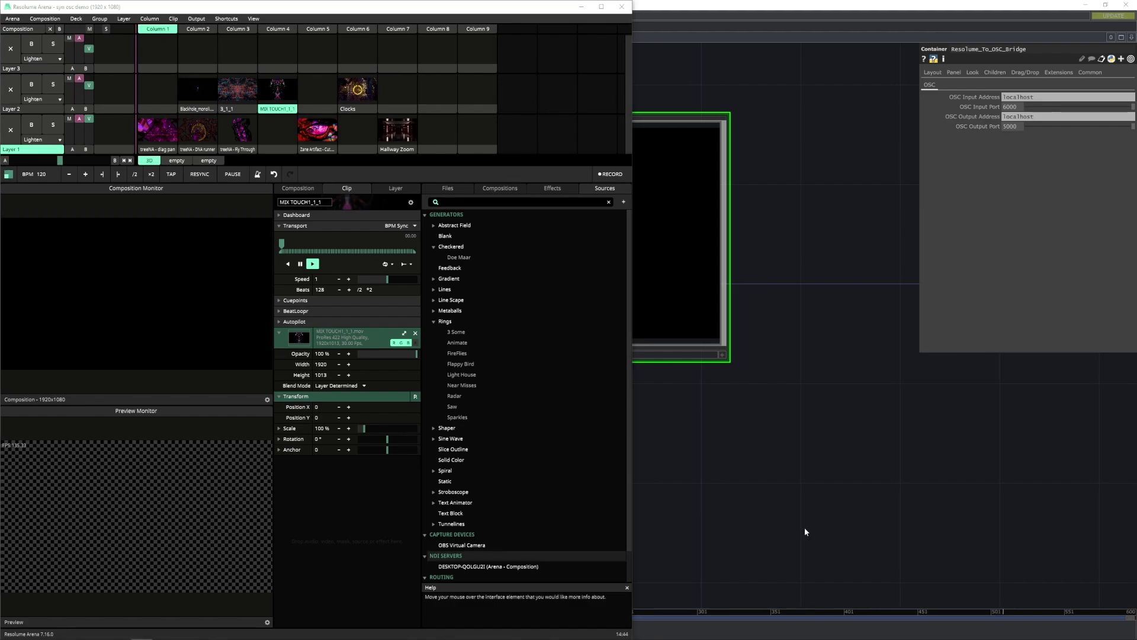
- Load the Circuit Bending scene, save a preset named 'mypreset', and take a screenshot
mouse_move(145, 634)
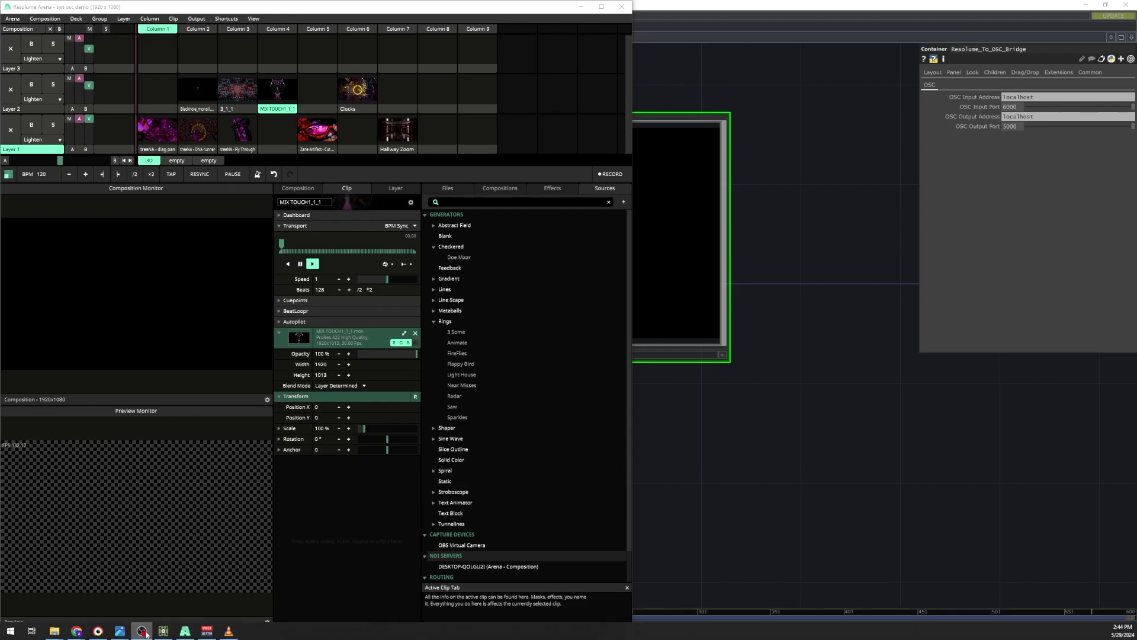
left_click(98, 630)
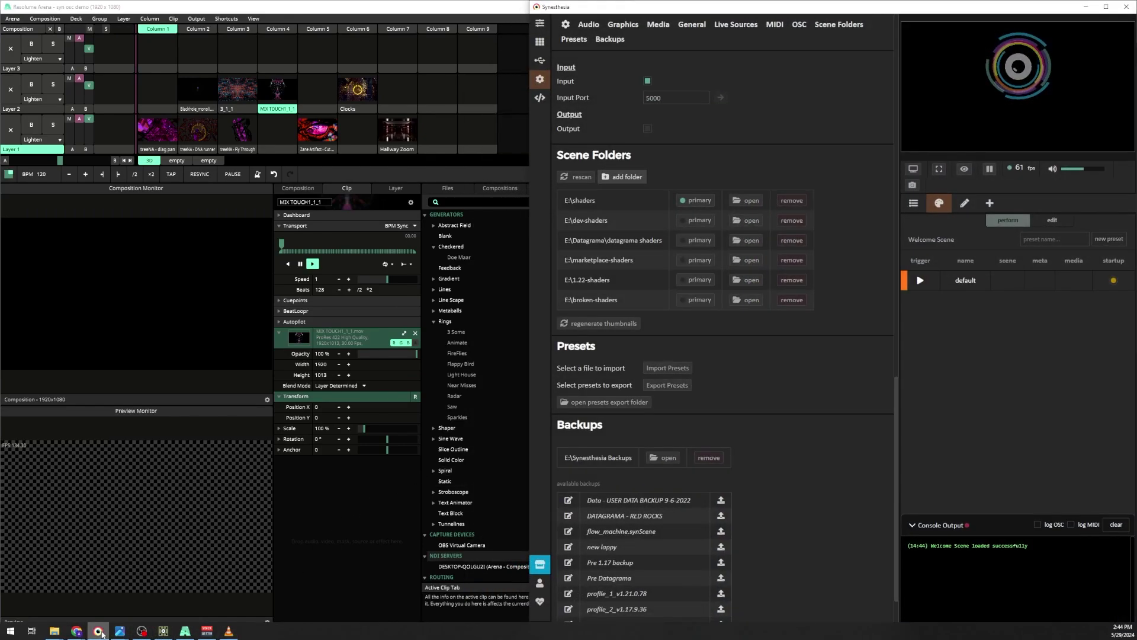
left_click(540, 41)
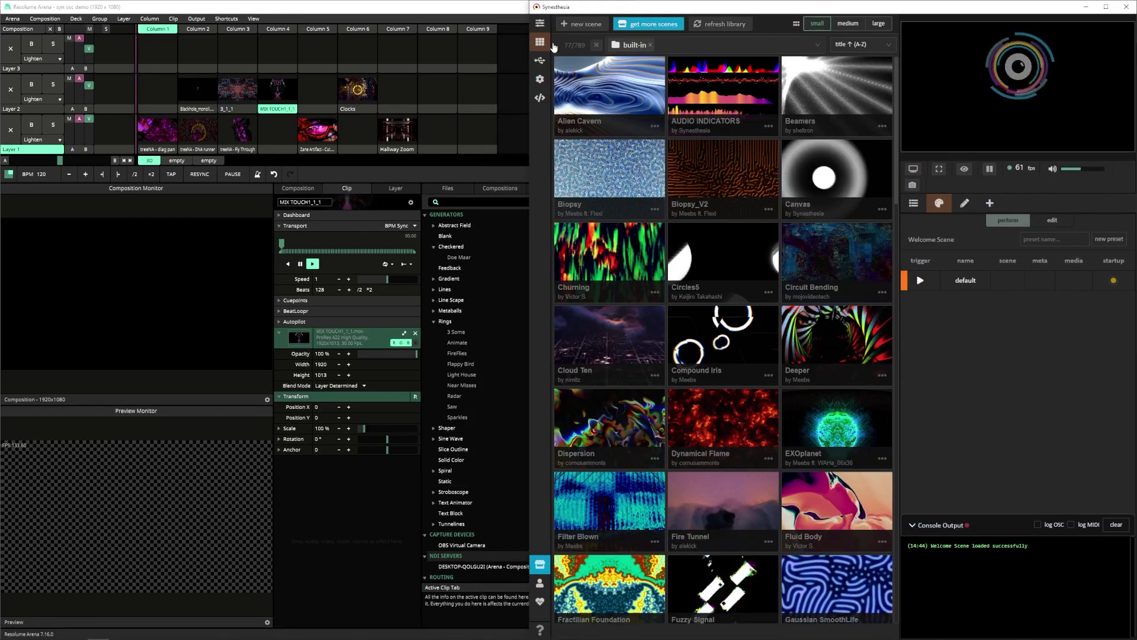
left_click(816, 258)
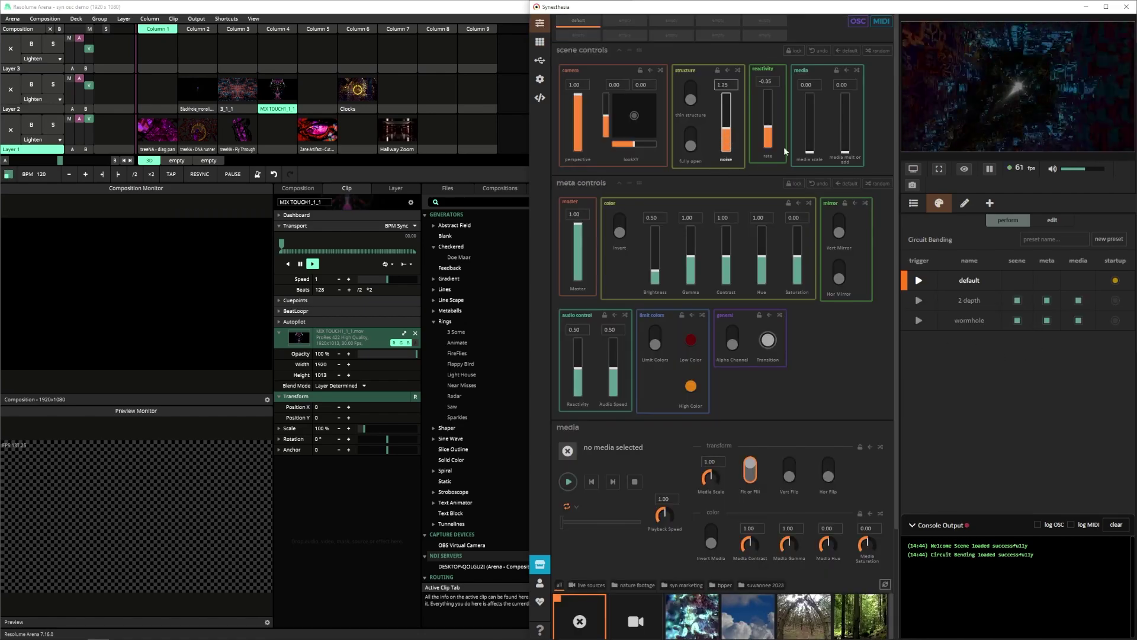
left_click(1050, 238)
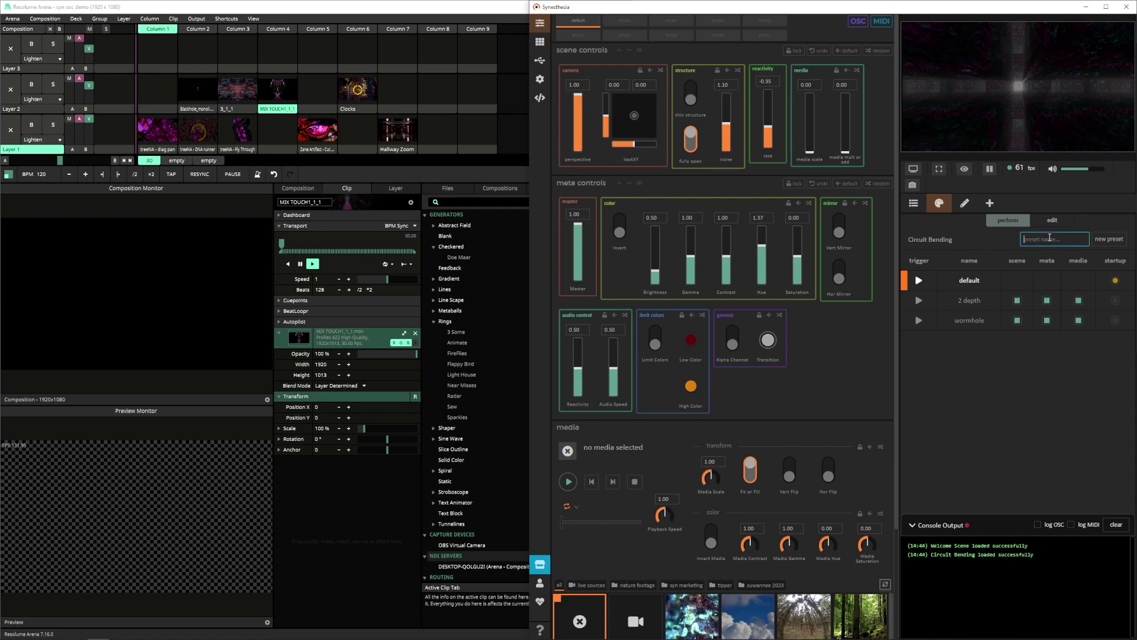
type("mypreset")
key("Return")
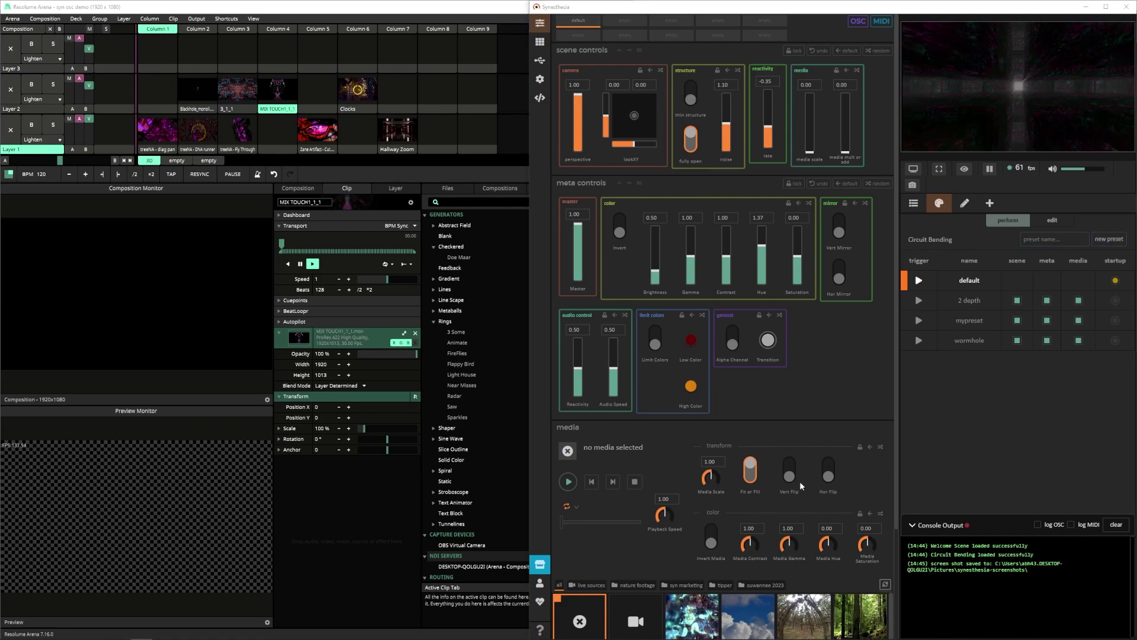
left_click(914, 187)
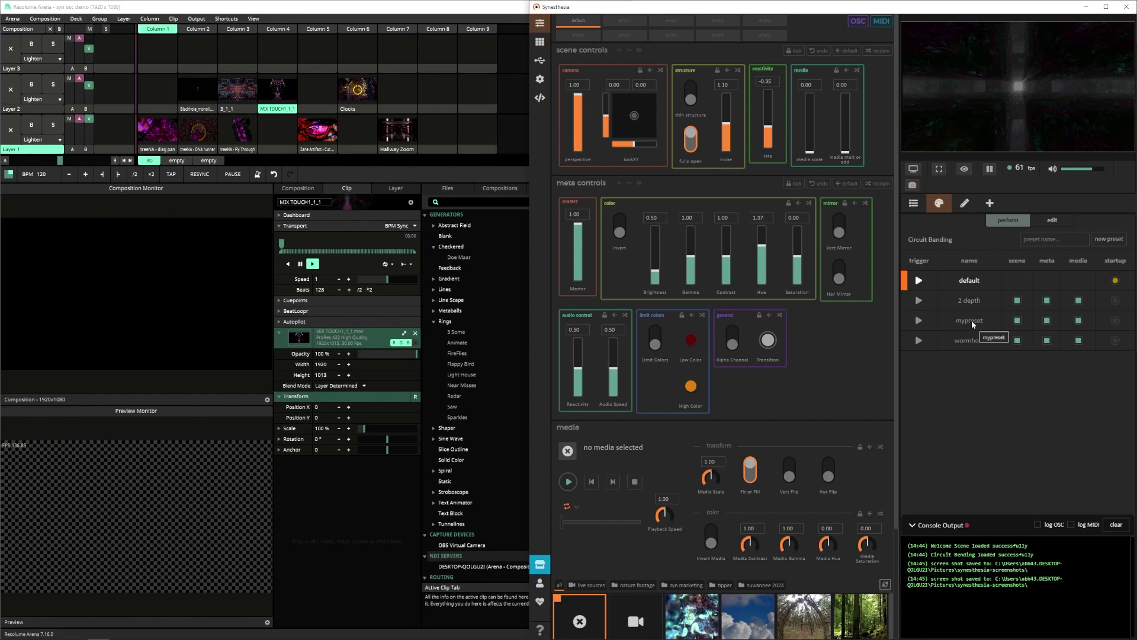
- Show OSC mappings and display Circuit Bending's route /scenes/circuitbending in the scene library
left_click(858, 22)
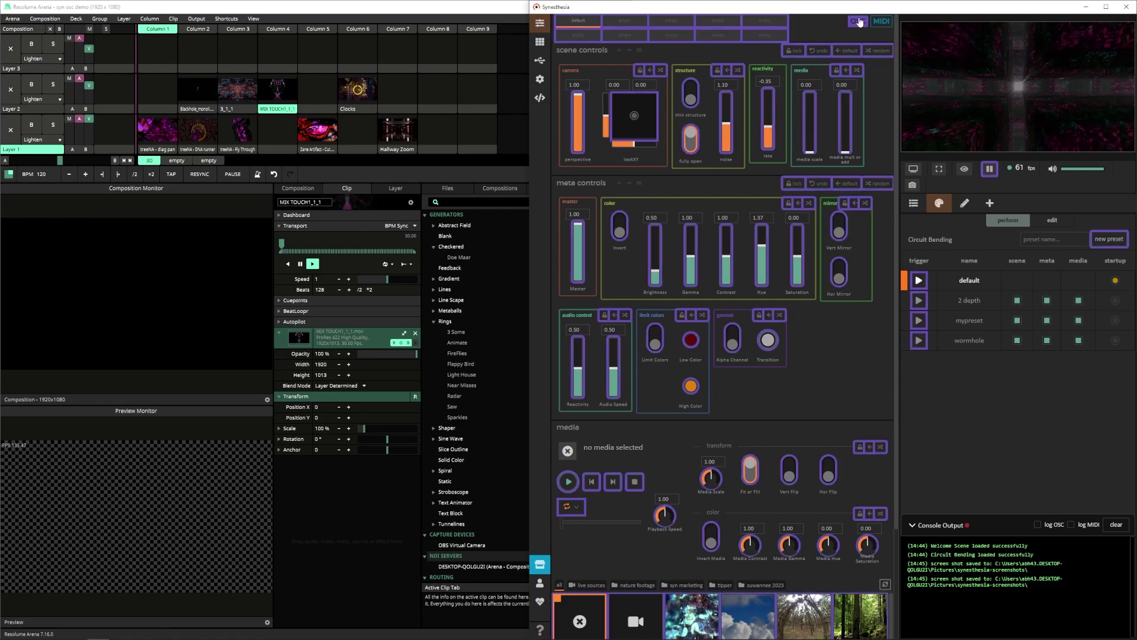
left_click(540, 45)
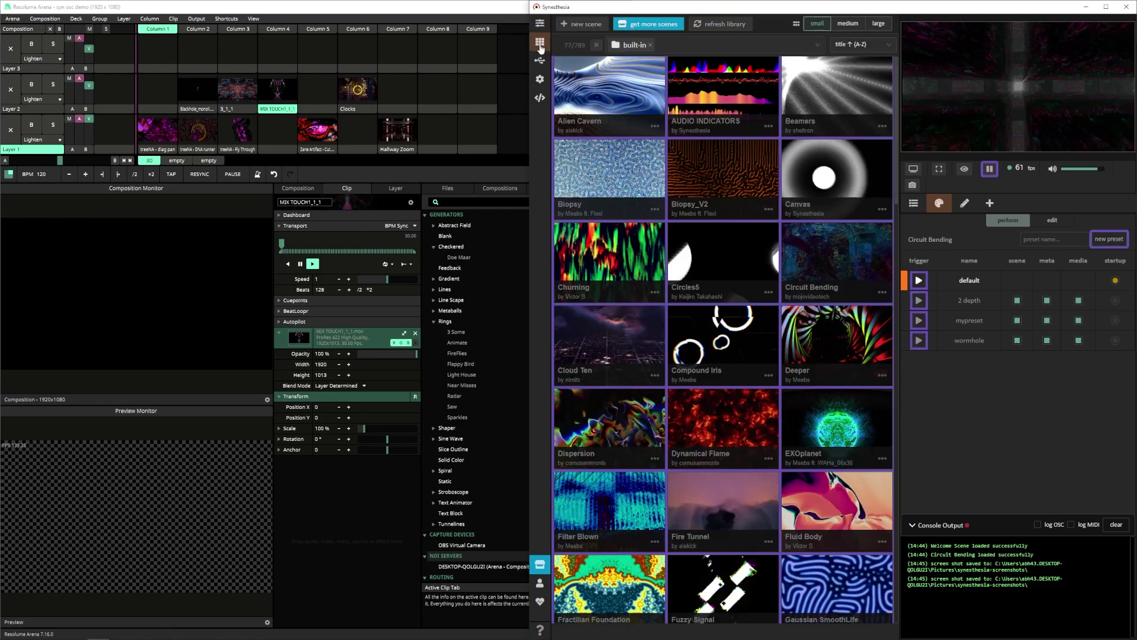
left_click(833, 268)
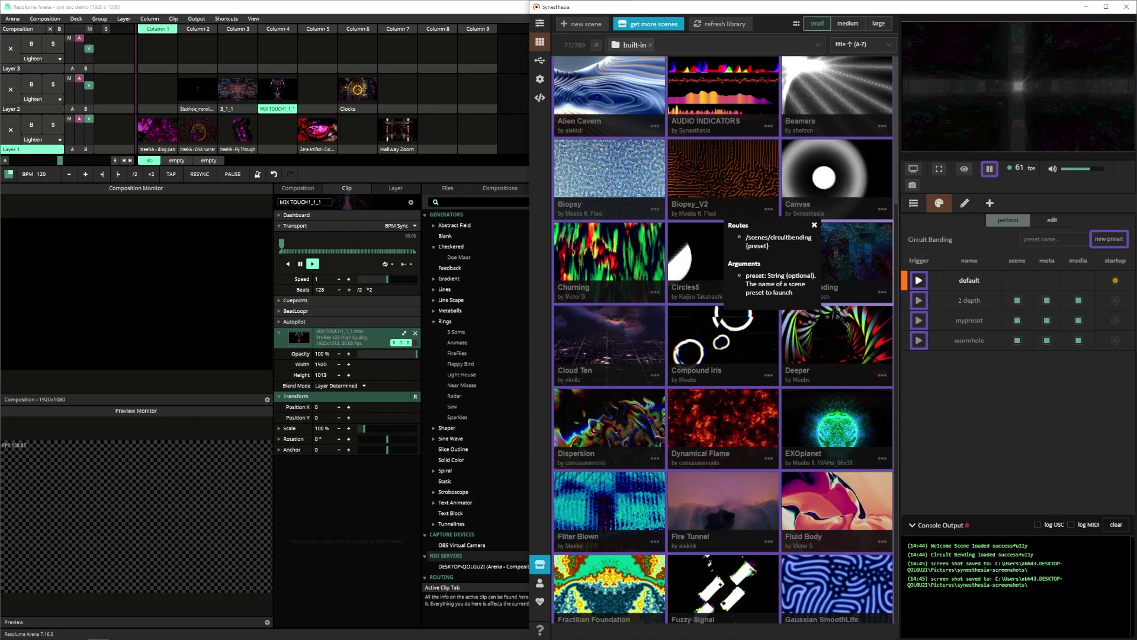
- Drop the Synesthesia Spout server source into Layer 2, Column 5
left_click(318, 95)
scroll(473, 356, "down", 1)
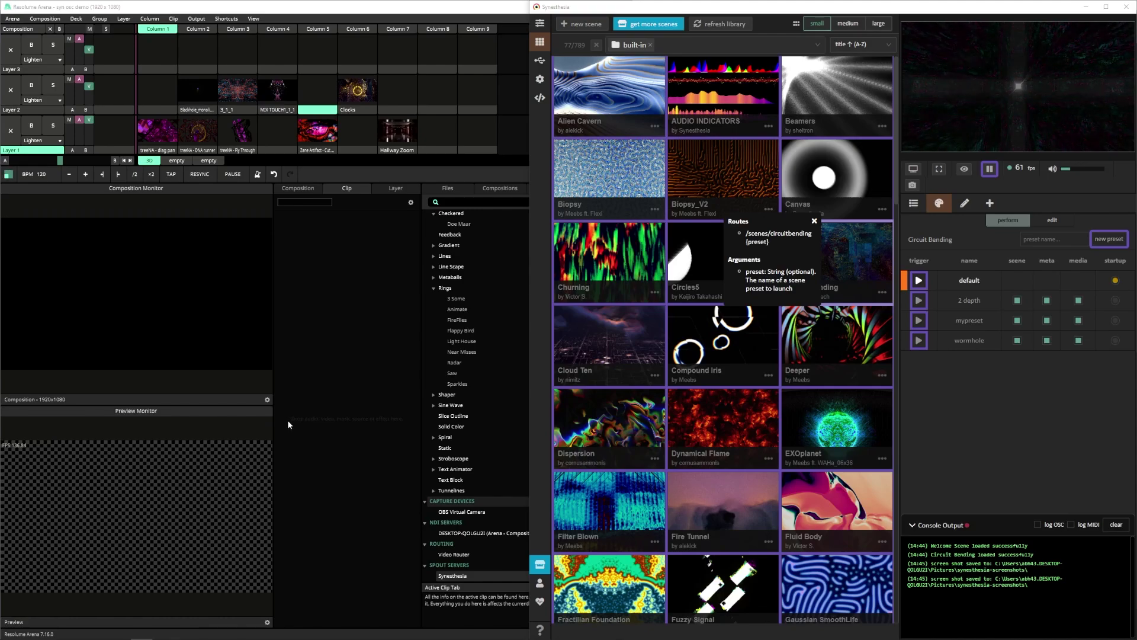
key("super+Up")
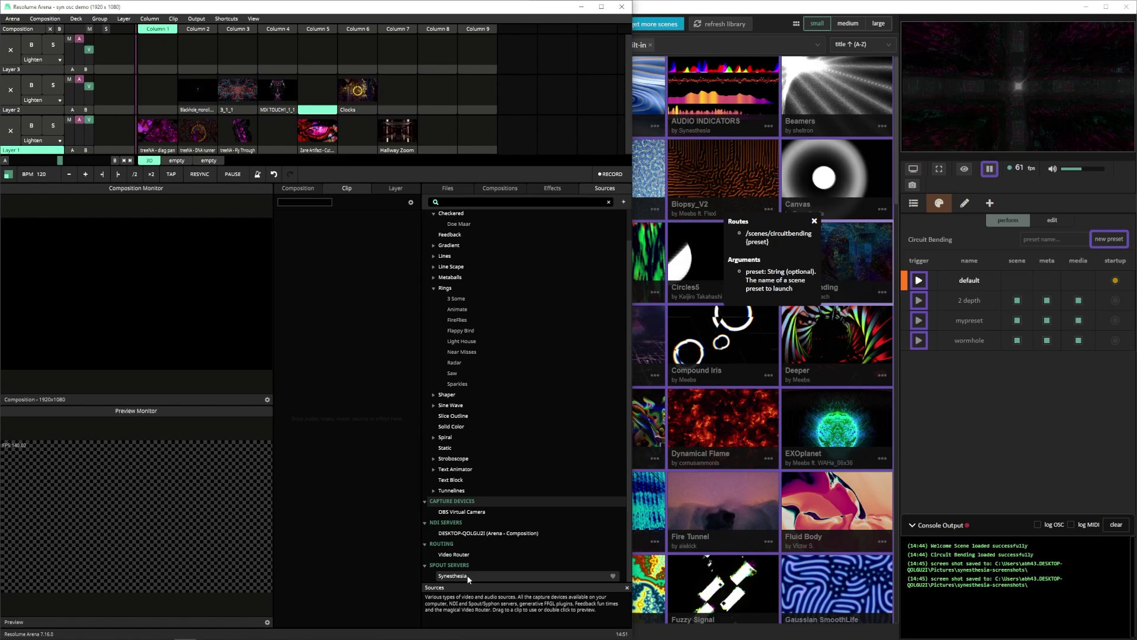
left_click_drag(467, 575, 318, 93)
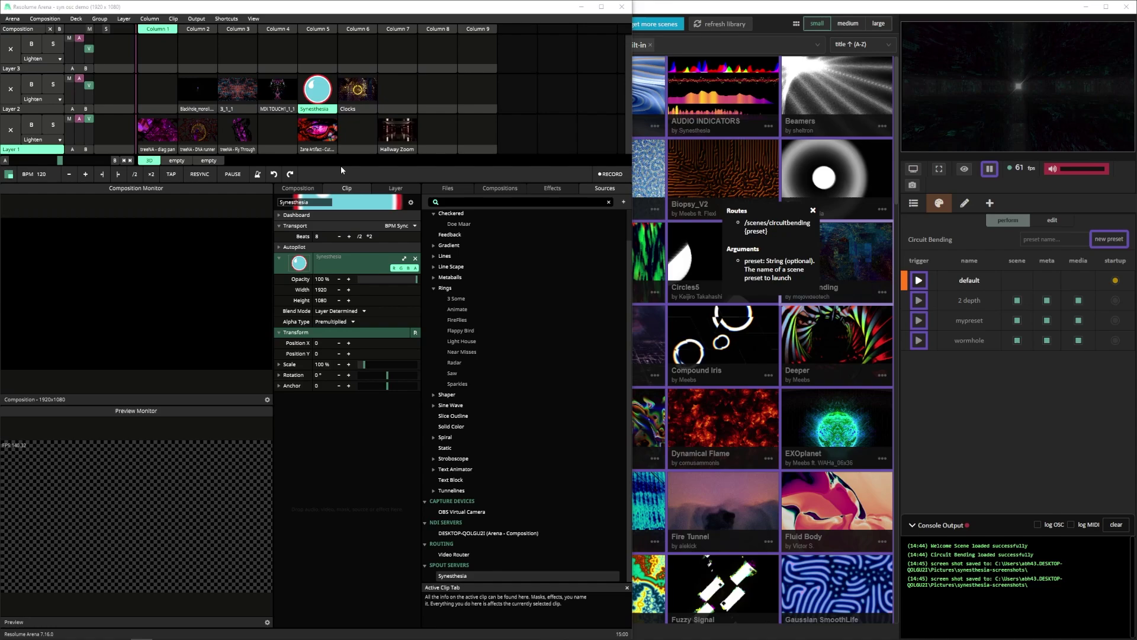
- Enter OSC shortcut edit mode and create an OSC output shortcut for the Synesthesia clip
left_click(225, 19)
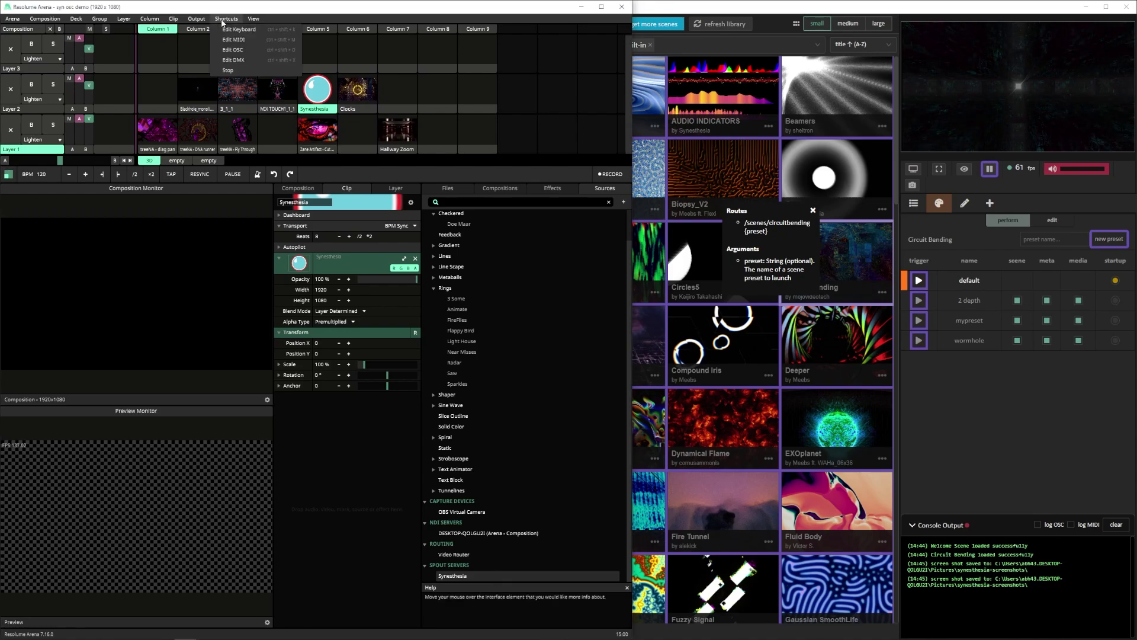
left_click(247, 50)
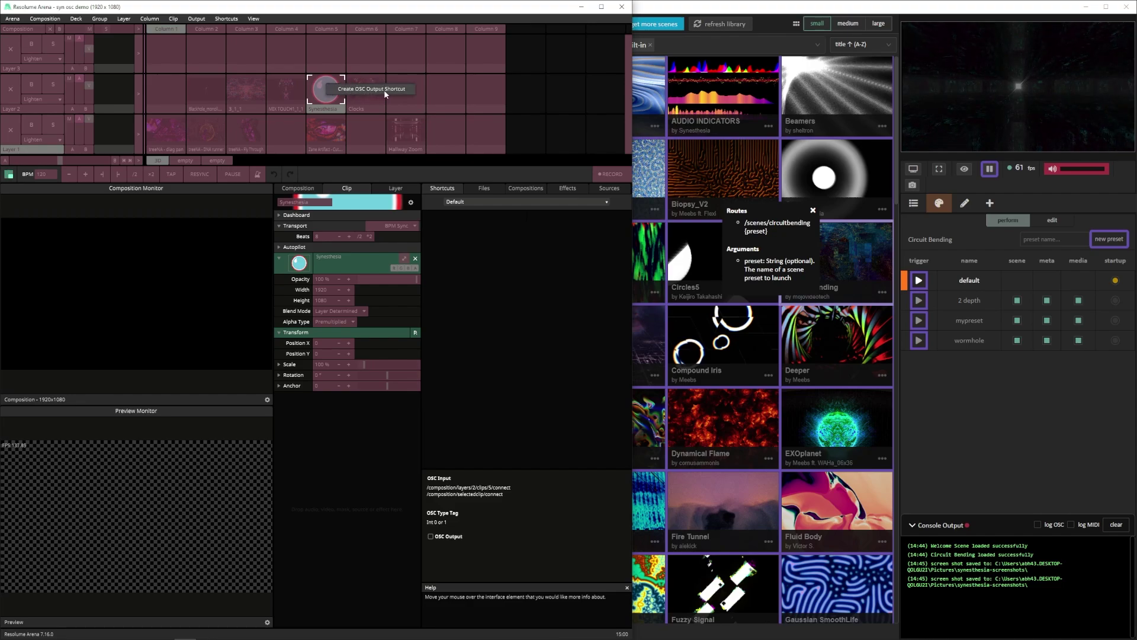
left_click(384, 90)
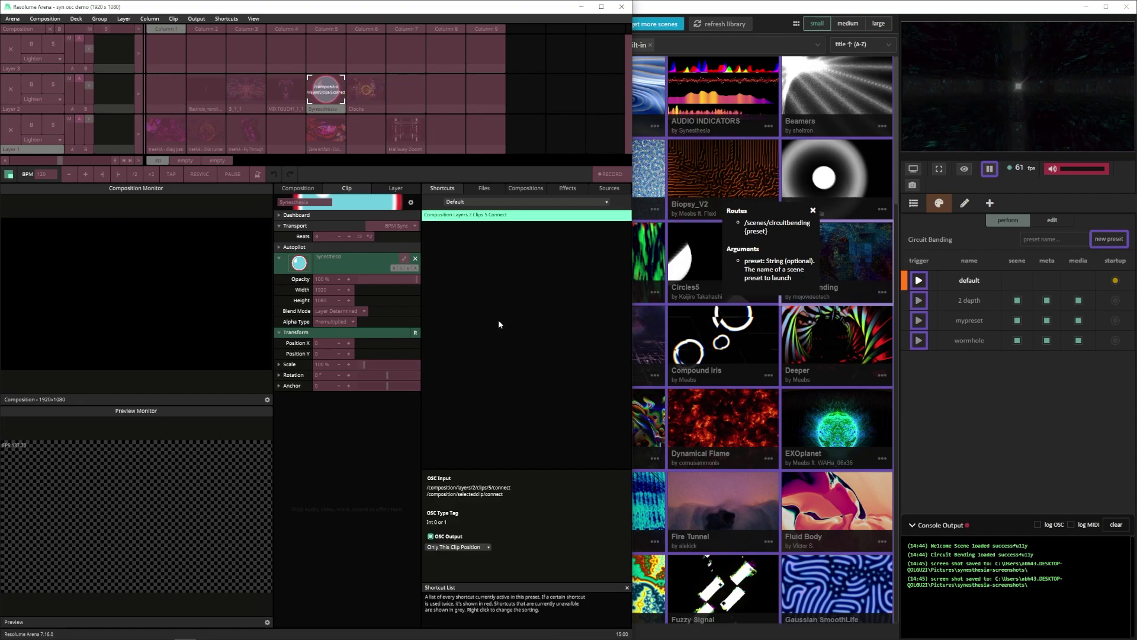
- Set the shortcut to Custom Address /syn/launch/circuitbending/mypreset
left_click(457, 548)
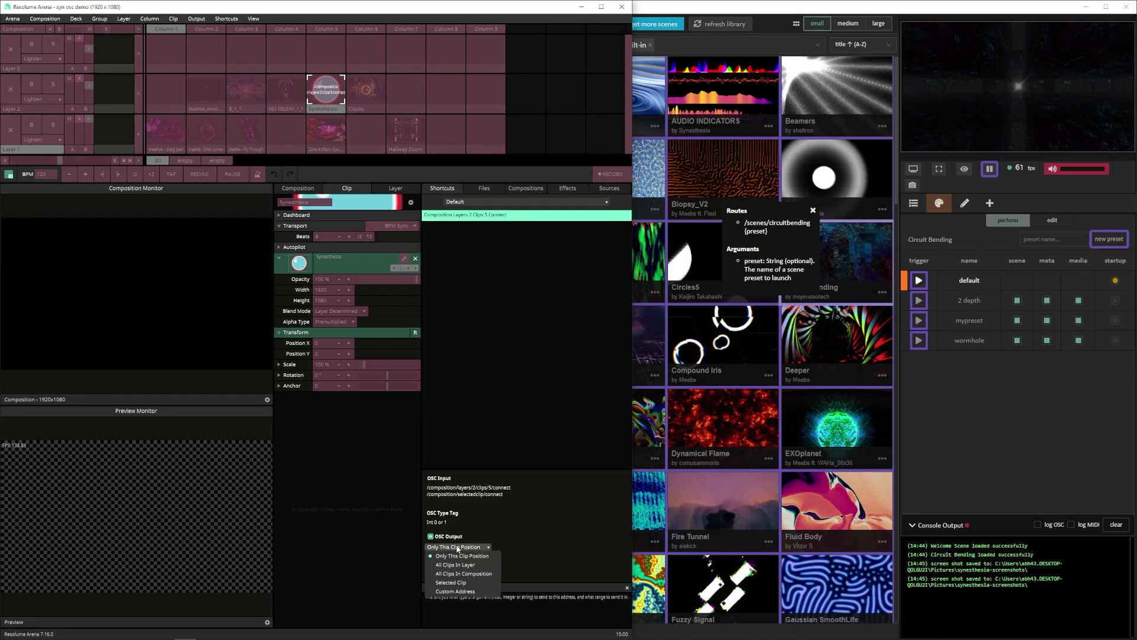
left_click(468, 593)
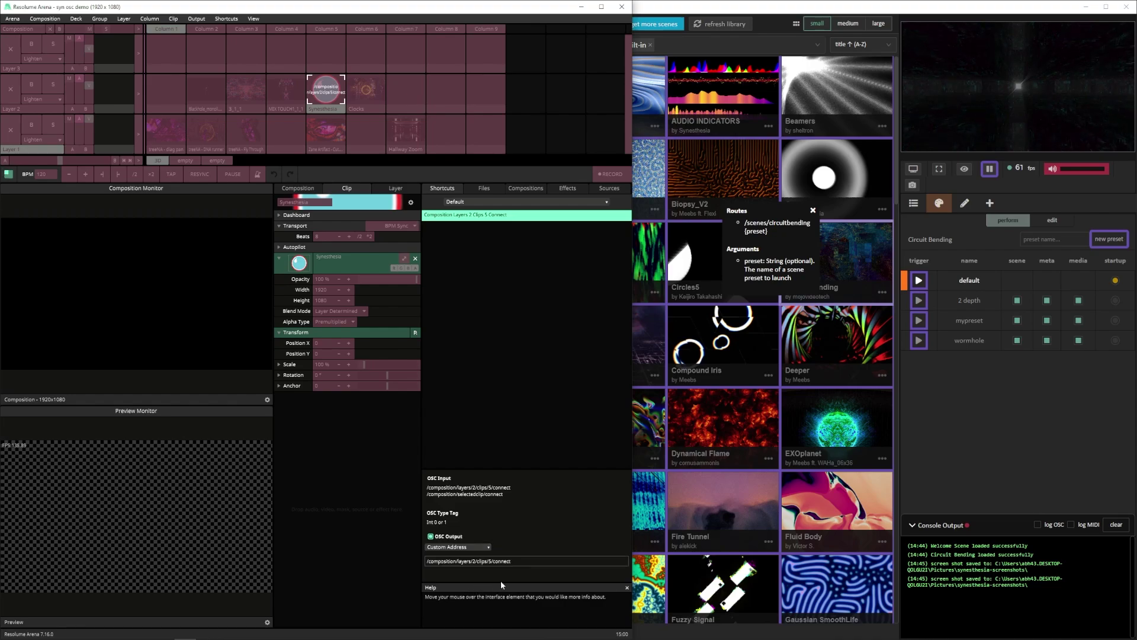
left_click(548, 563)
key("ctrl+a")
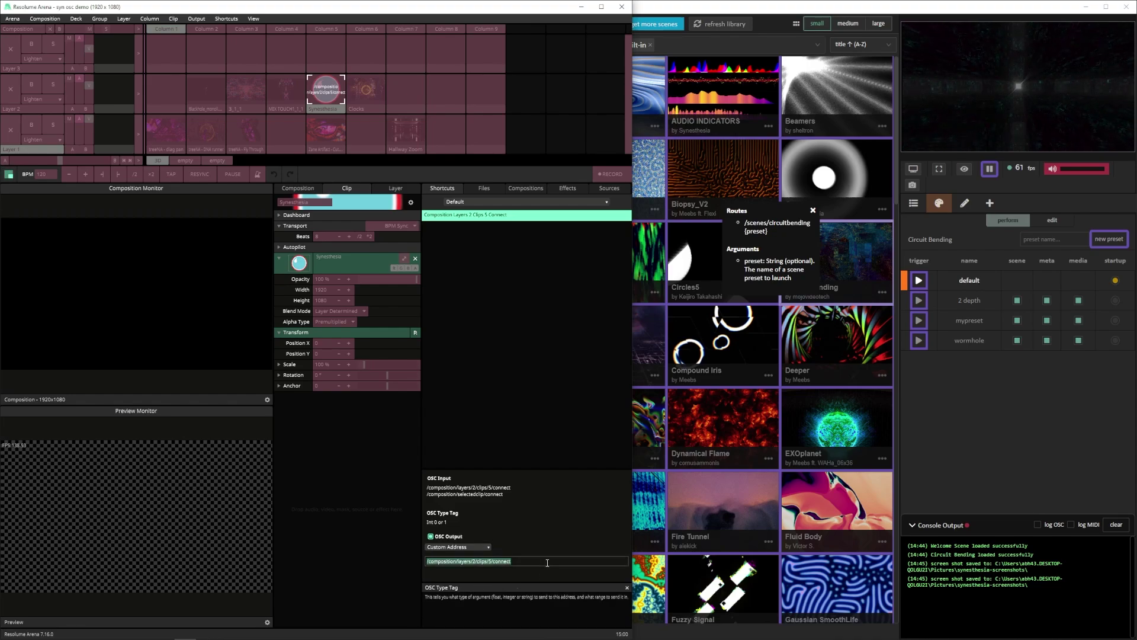
key("BackSpace")
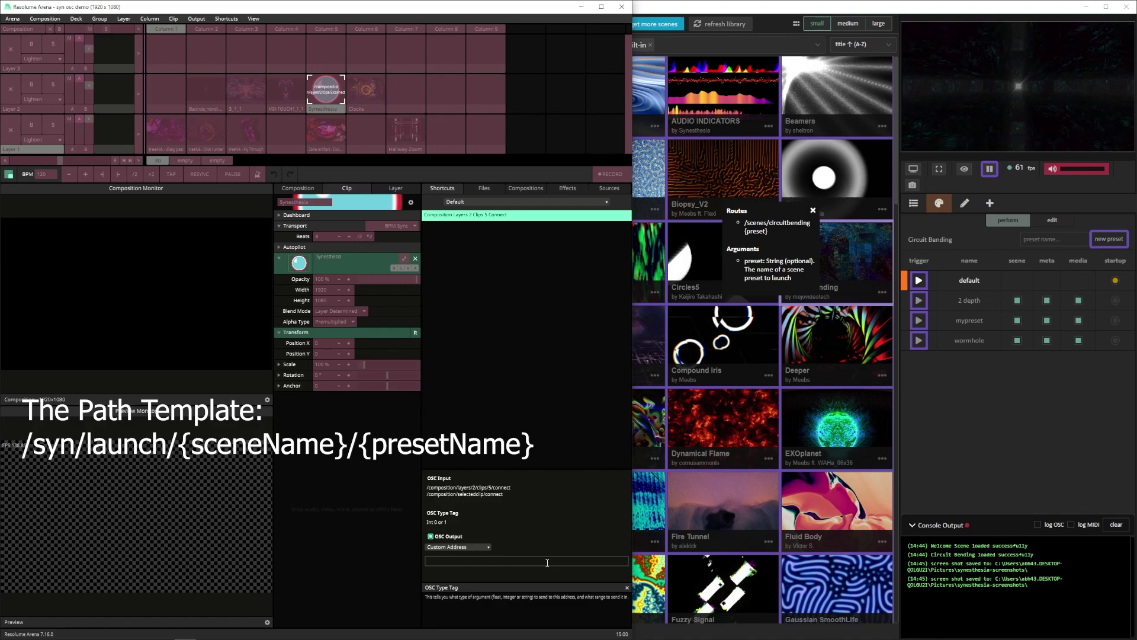
type("/syn/launch/circuitbending/mypreset")
- Turn off Edit OSC in the Shortcuts menu
left_click(231, 18)
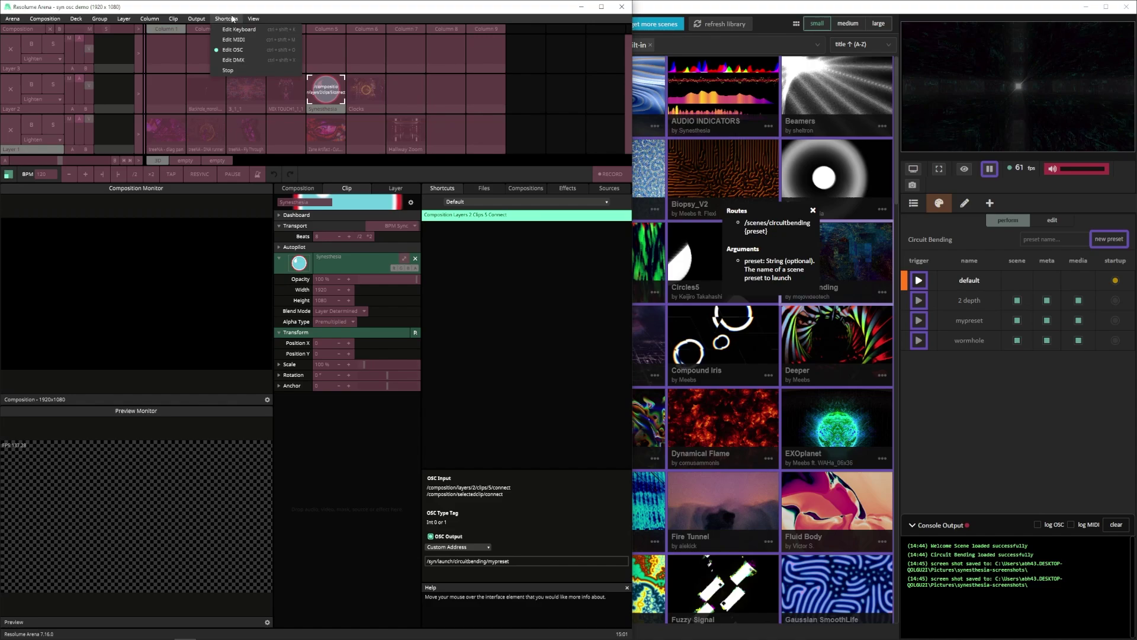
left_click(234, 50)
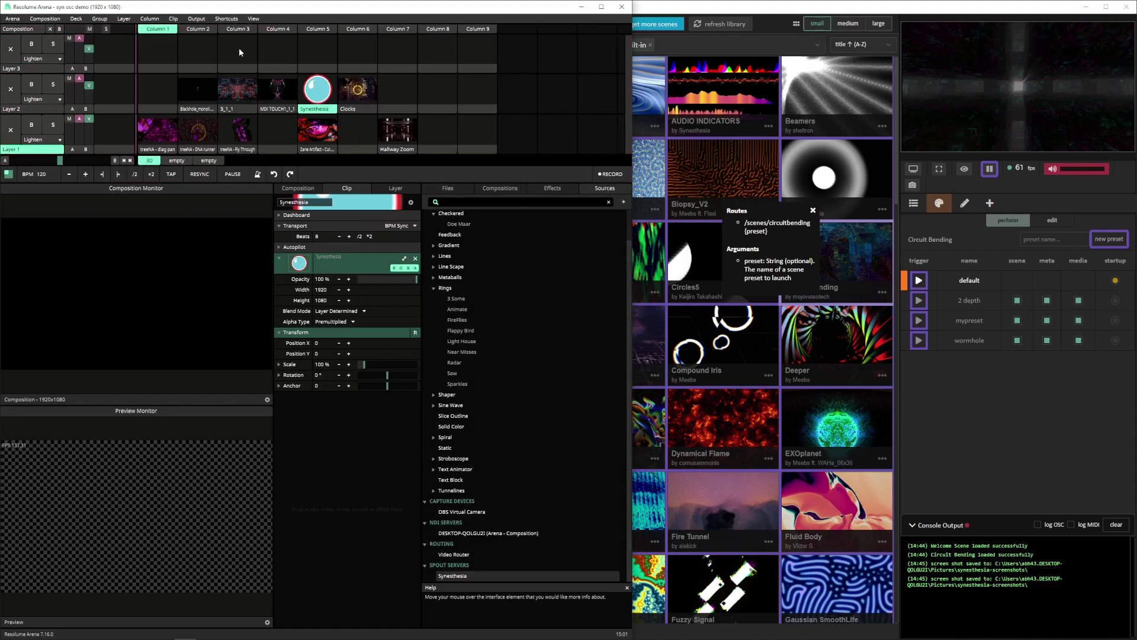
- Load the Circuit Bending screenshot from synesthesia-screenshots as the Synesthesia clip's thumbnail
right_click(302, 116)
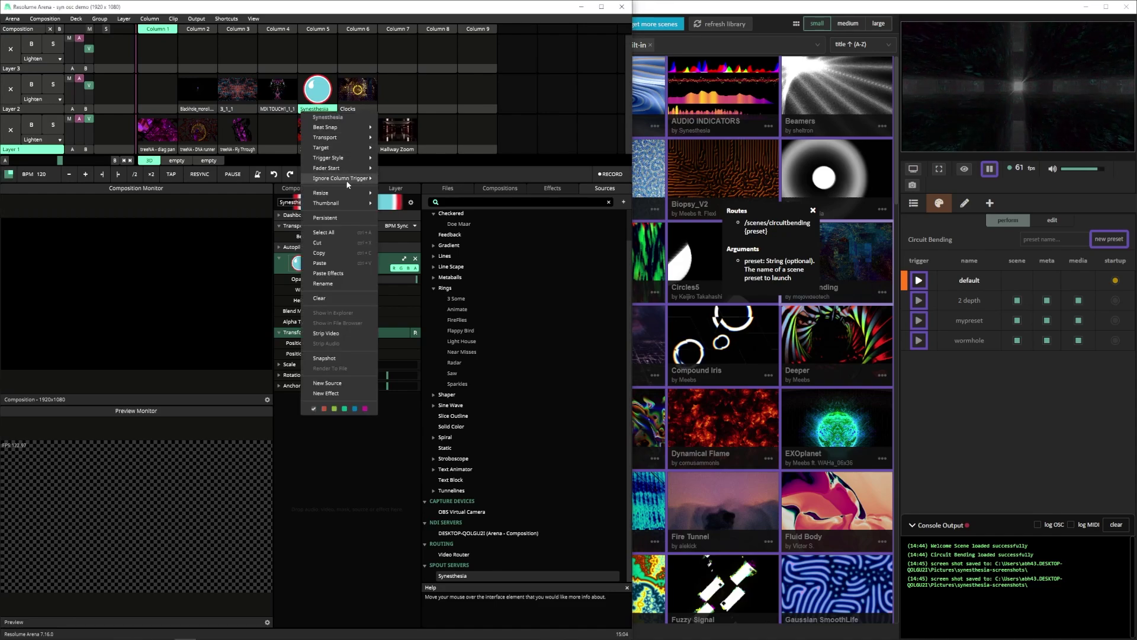
left_click(420, 211)
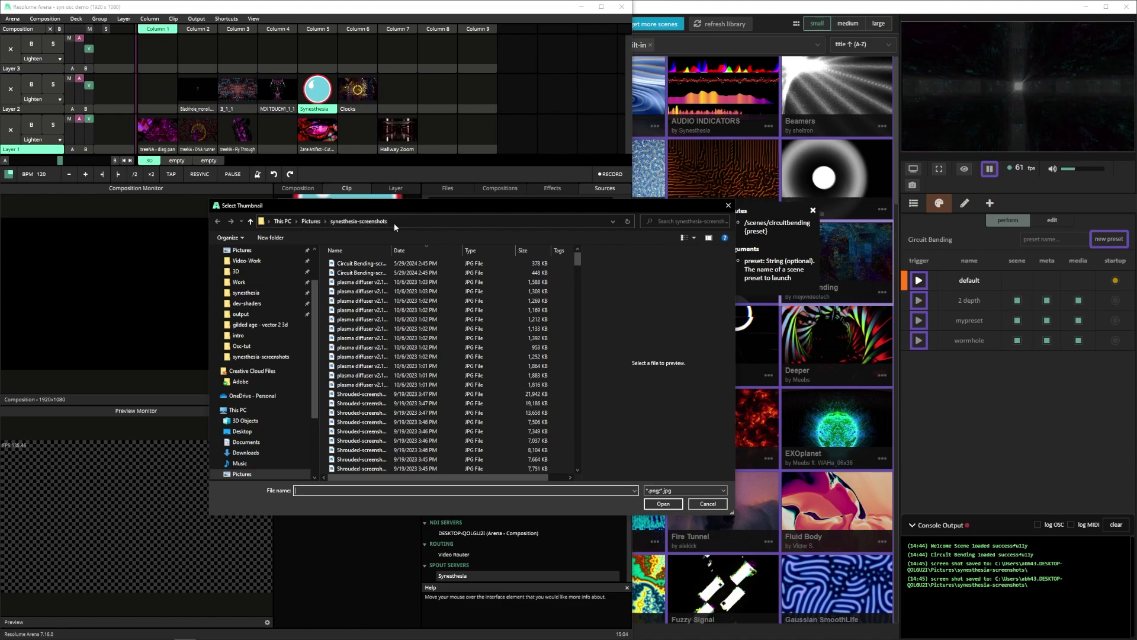
left_click(385, 261)
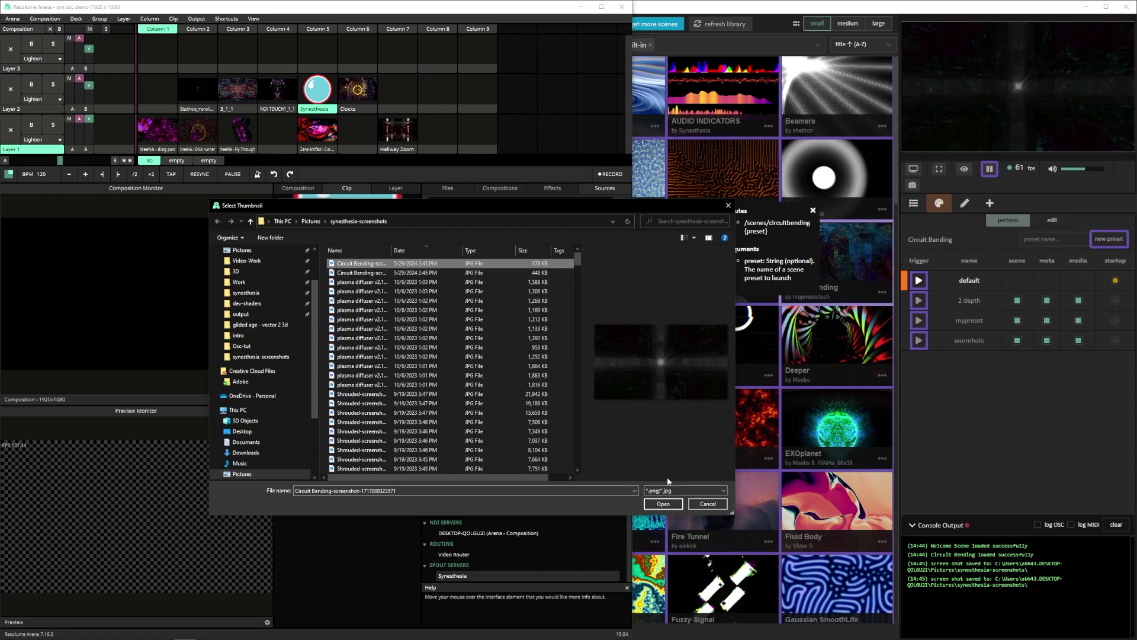
left_click(665, 504)
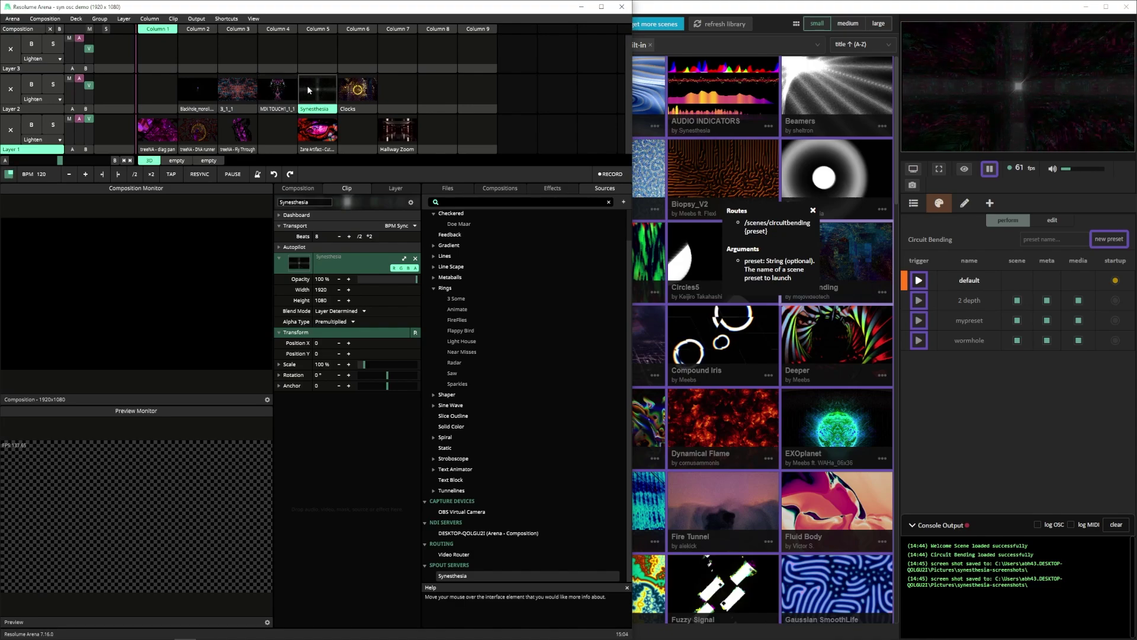
- Trigger the Synesthesia clip on Layer 2, then choose an option from its Thumbnail submenu
left_click(323, 93)
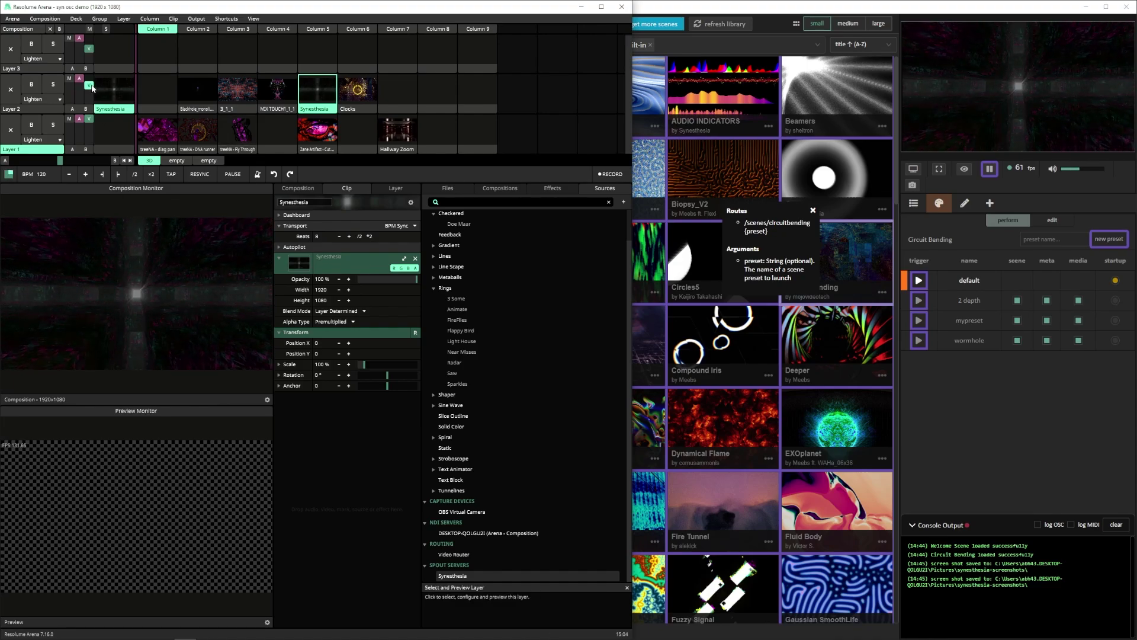
right_click(305, 111)
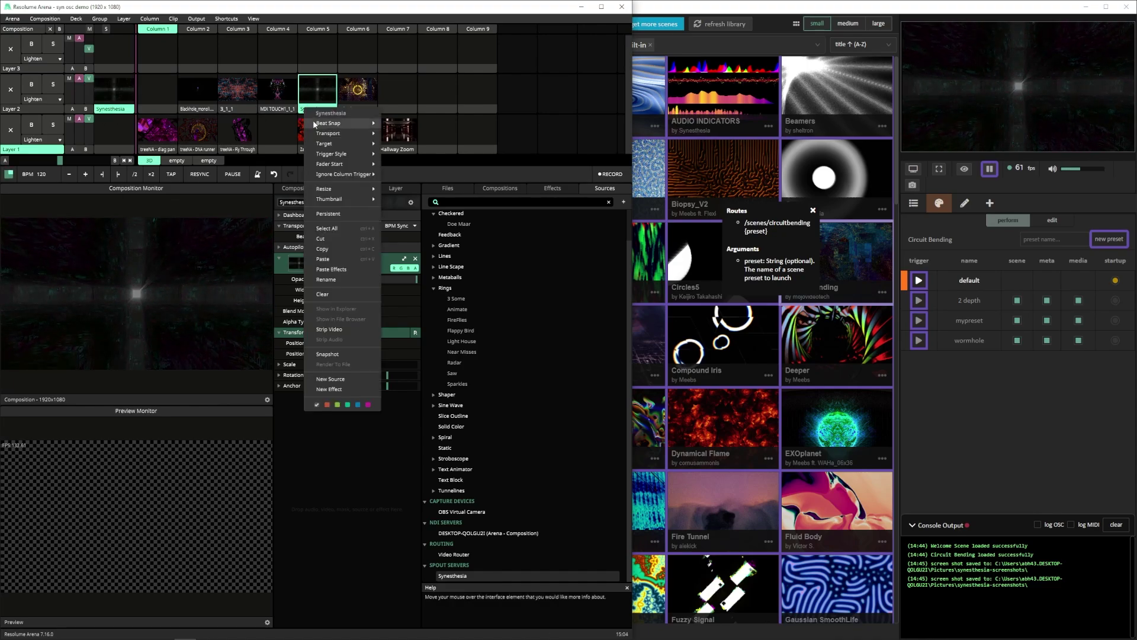
mouse_move(347, 198)
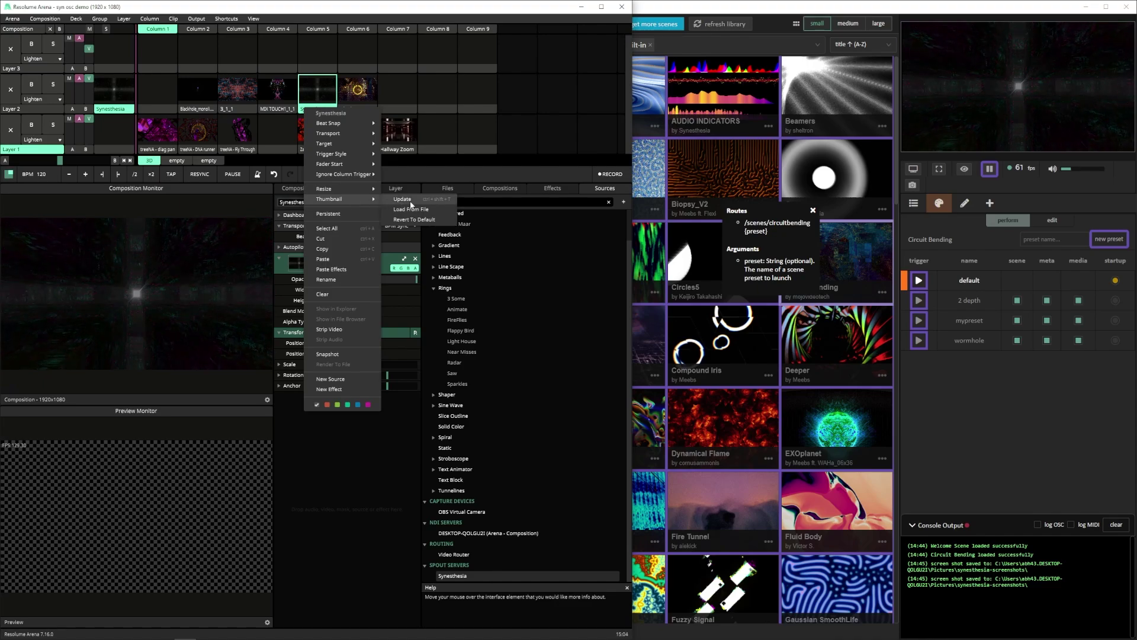
left_click(428, 200)
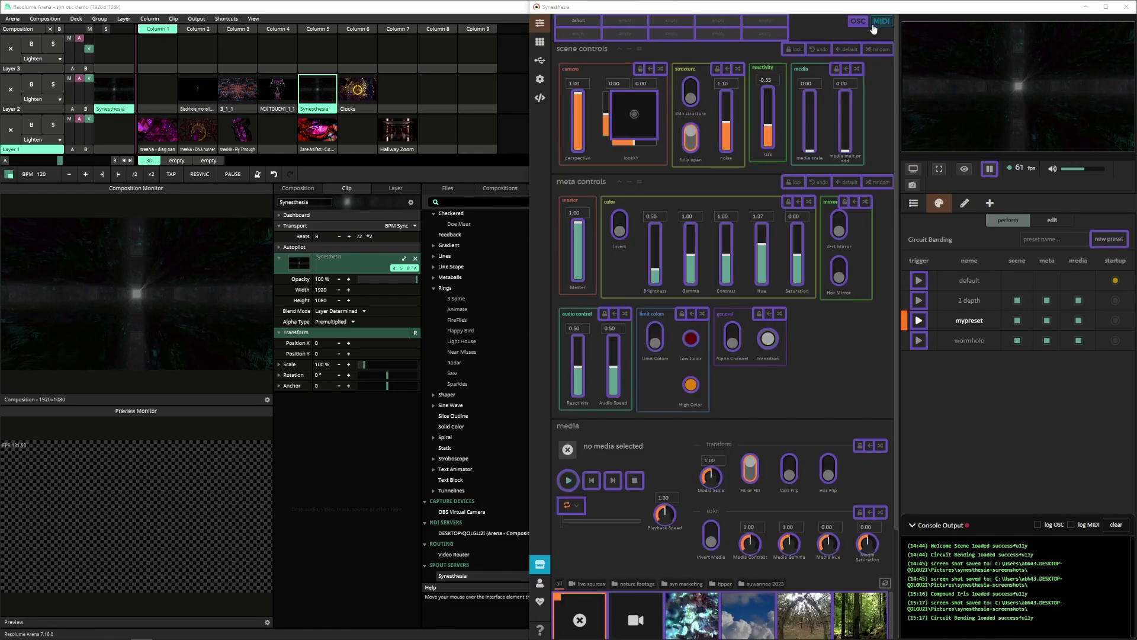
- In Synesthesia, add a newpreset preset to the Compound Iris scene
left_click(540, 42)
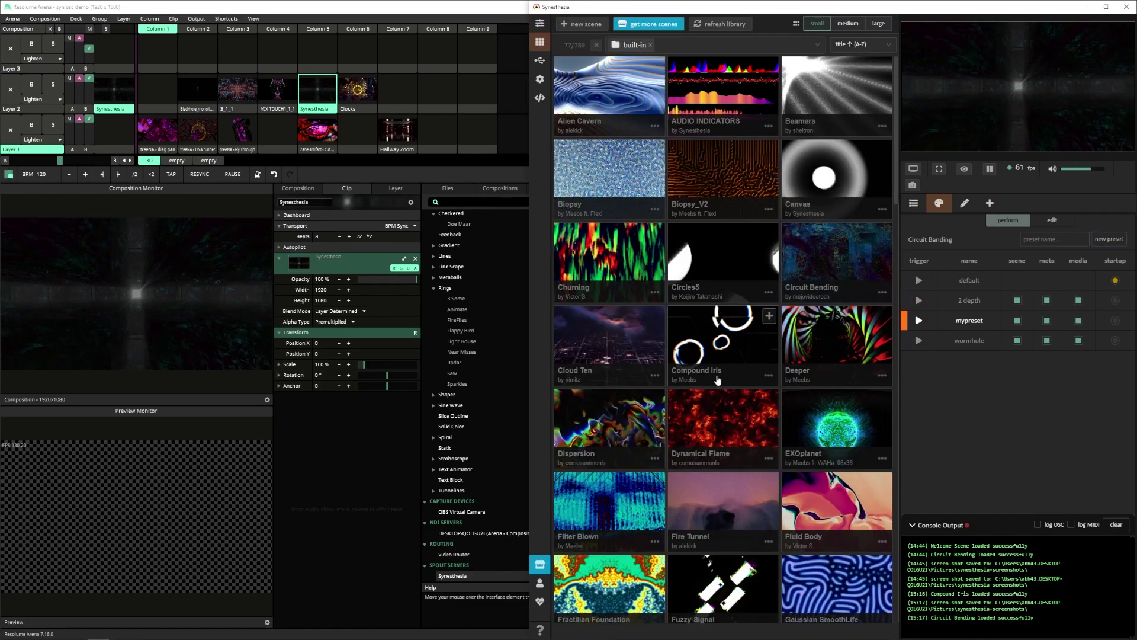
left_click(719, 373)
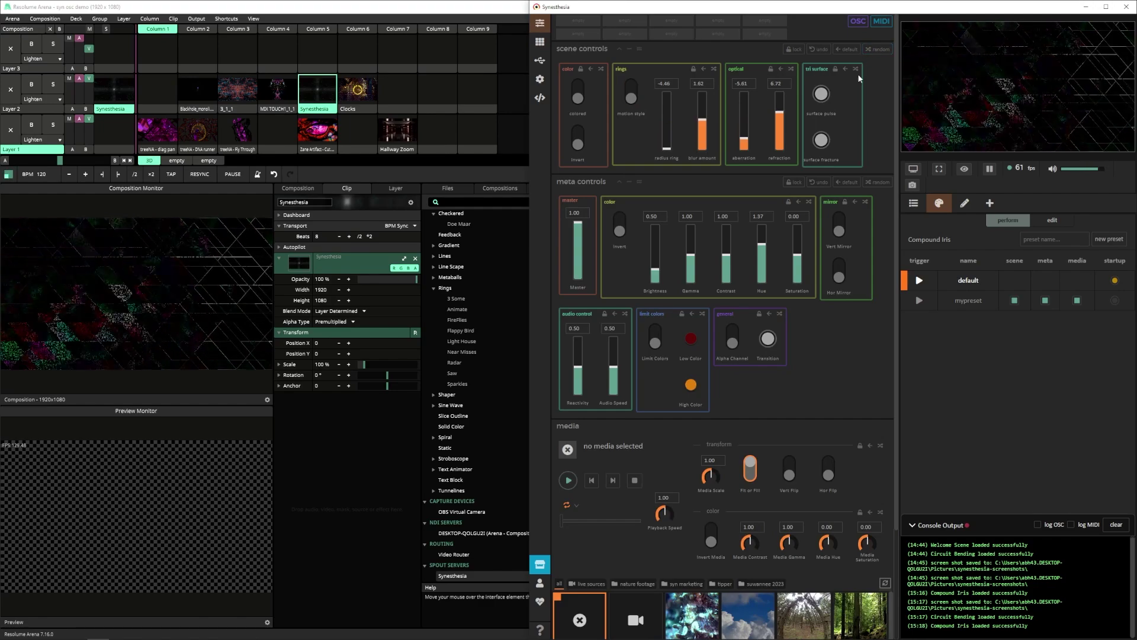
left_click(1058, 241)
left_click(1108, 239)
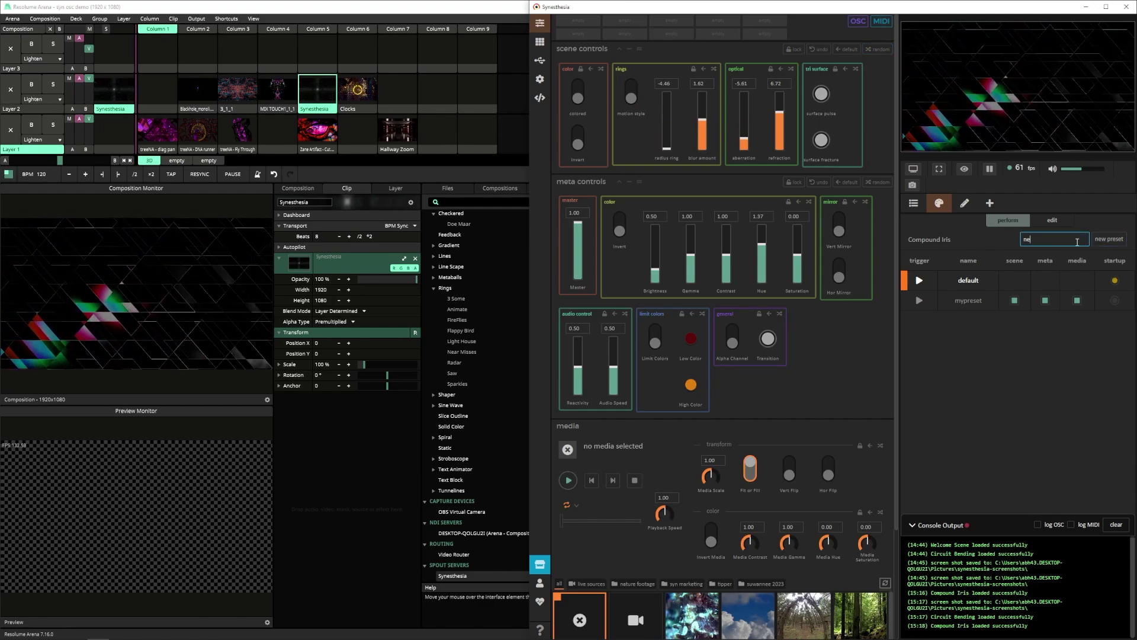
- Drop a Synesthesia source into Layer 1 Column 4 and begin its custom OSC address with /syn/launch/
left_click_drag(452, 575, 277, 131)
left_click(226, 18)
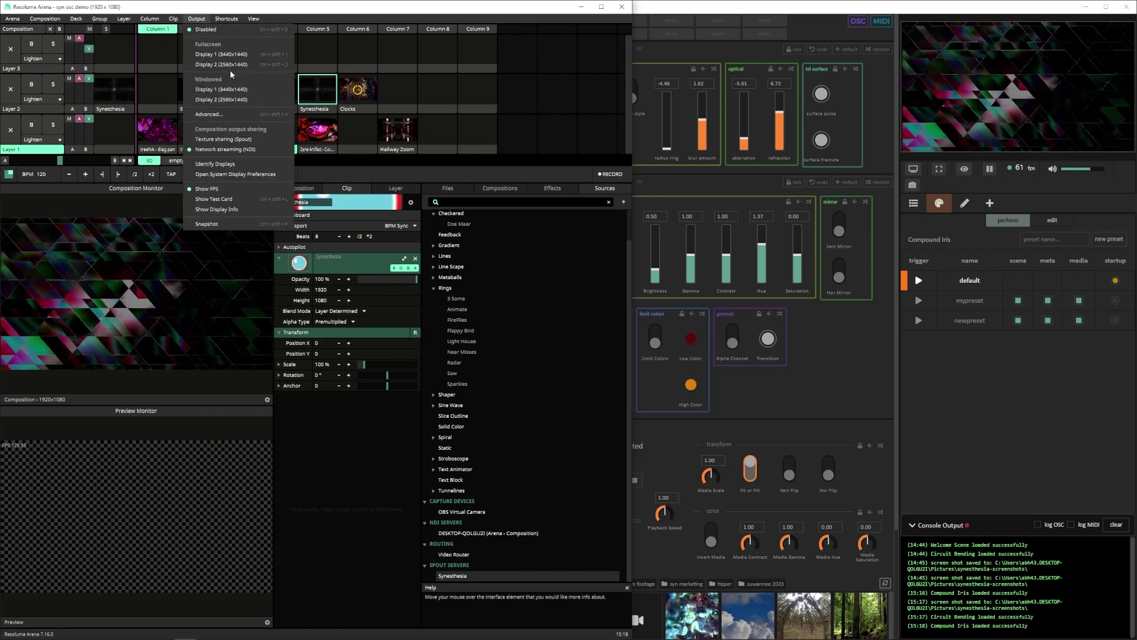
left_click(249, 65)
left_click(287, 138)
left_click(430, 536)
left_click(456, 547)
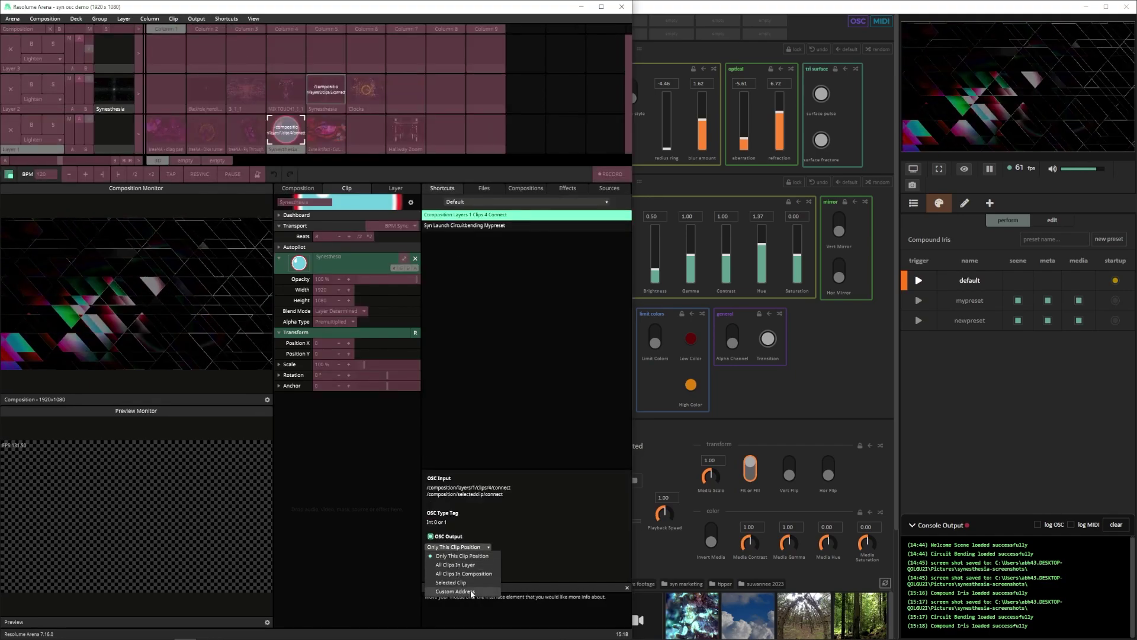
left_click(456, 593)
left_click(484, 561)
type("/syn/launch/")
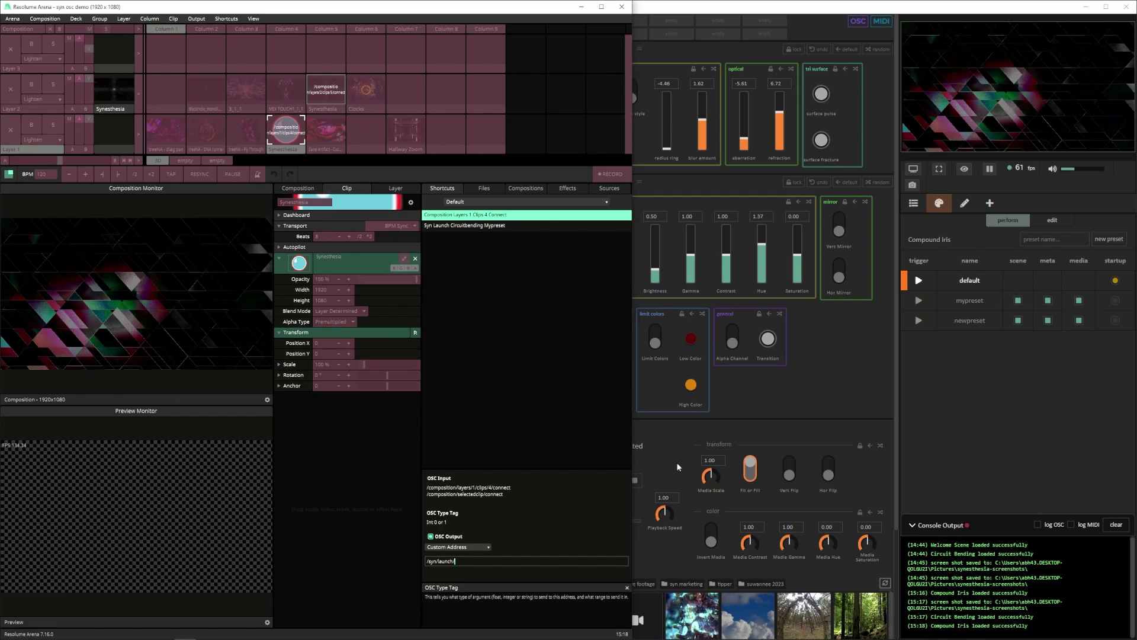
key("alt+Tab")
- Launch Compound Iris in Synesthesia to check its OSC launch route
left_click(537, 44)
left_click(723, 334)
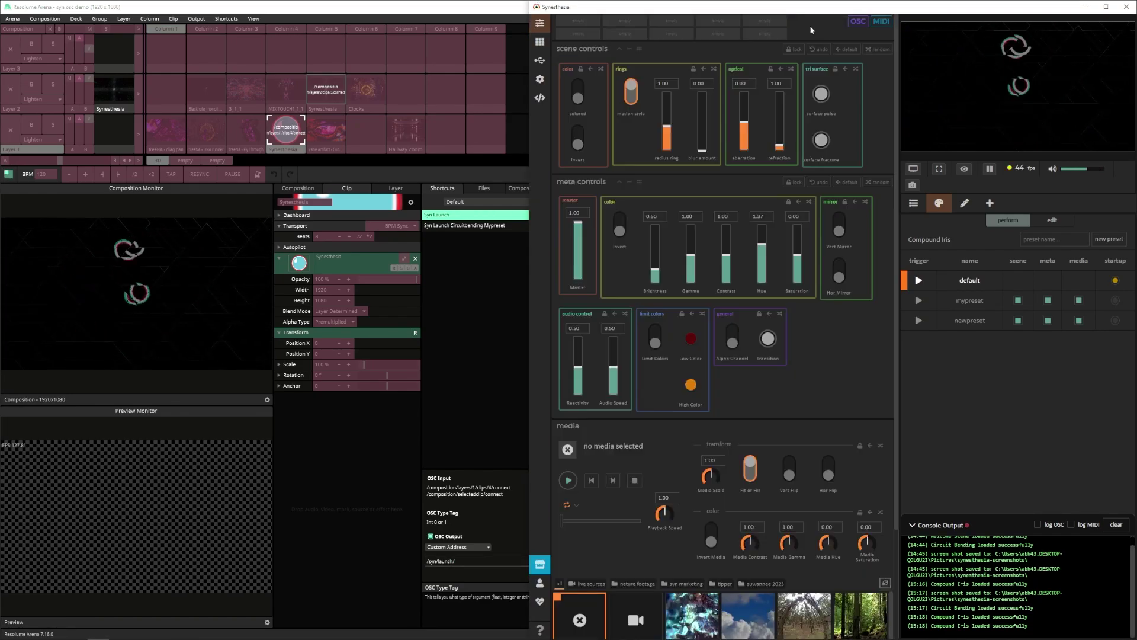
left_click(539, 41)
mouse_move(708, 342)
- Finish the clip's OSC address as /syn/launch/compoundiris/newpreset and exit shortcut editing
left_click(492, 563)
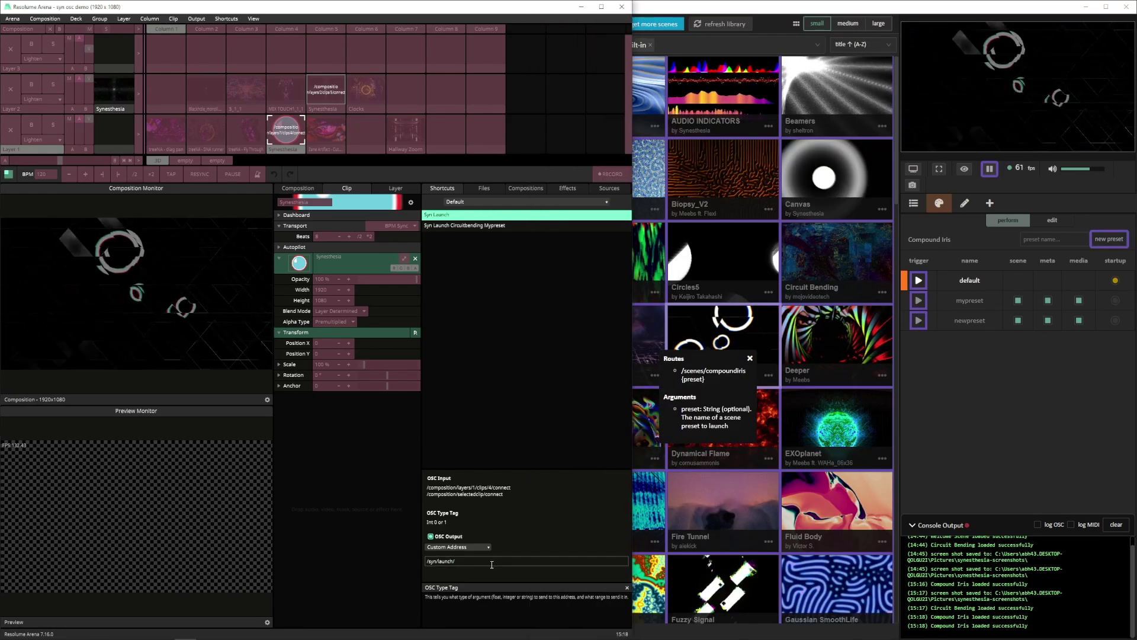
type("compoundiris/ne")
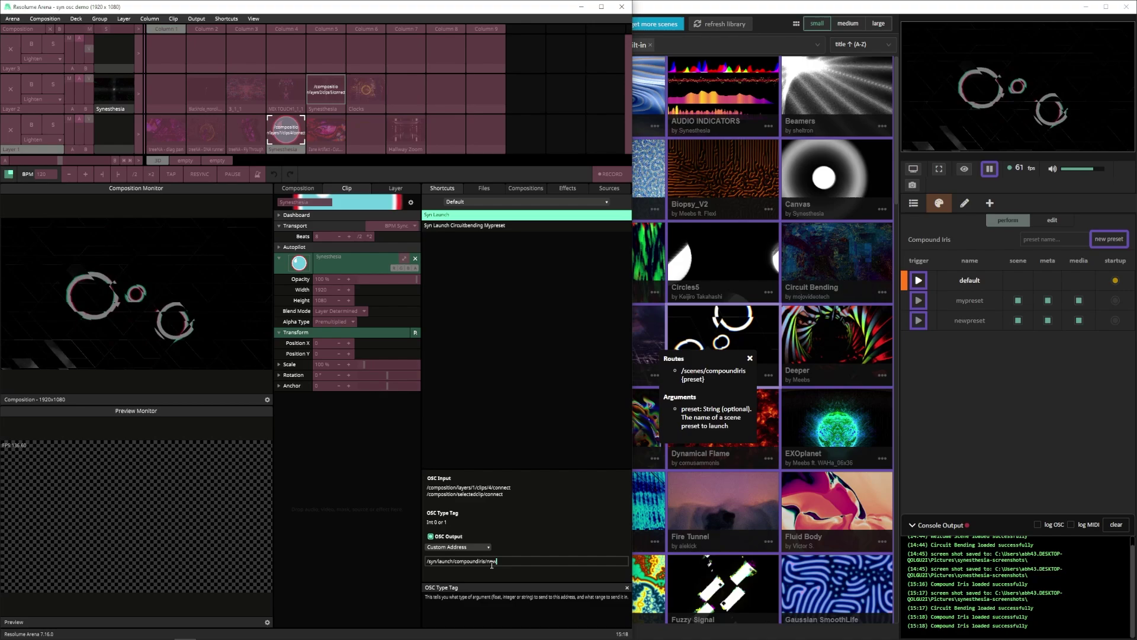
left_click(226, 18)
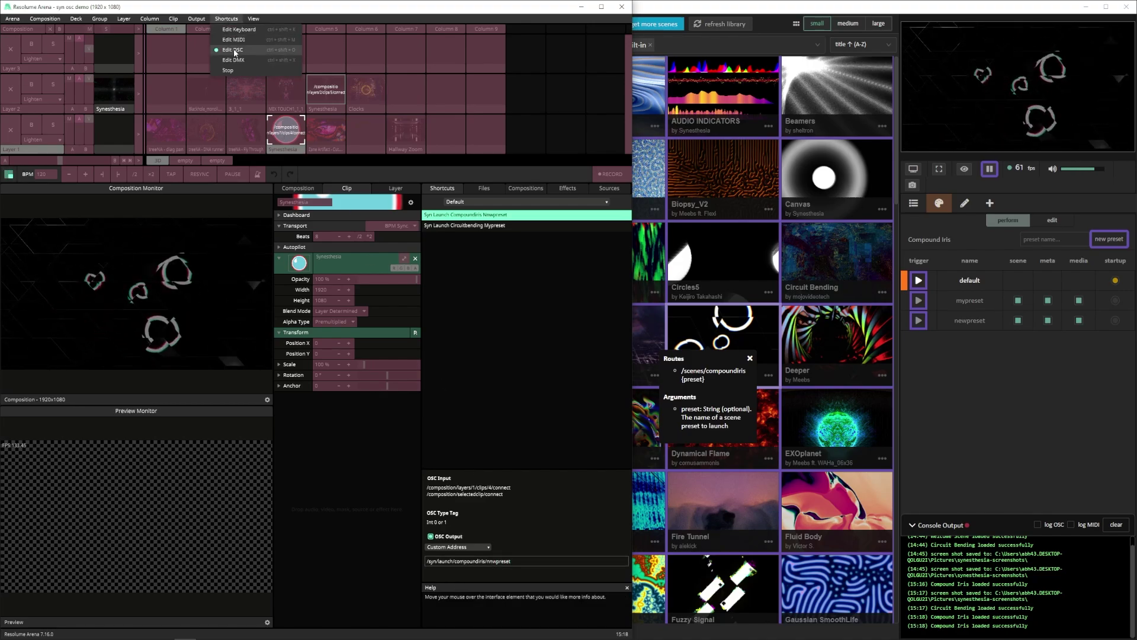
left_click(249, 52)
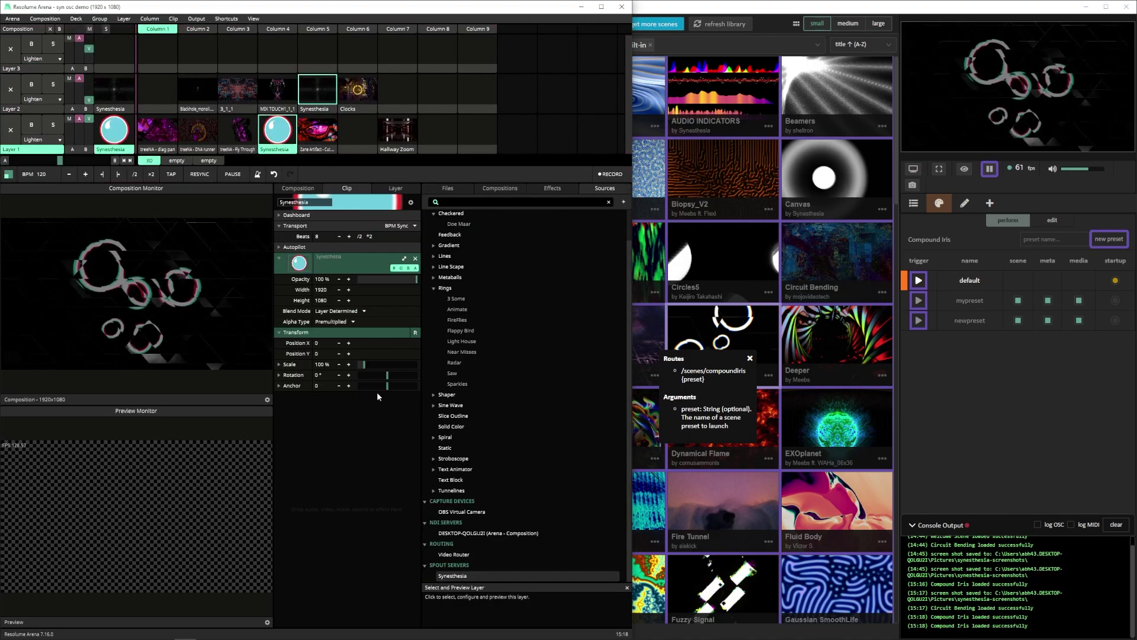
- Set the Layer 1 clip's thumbnail to the Compound Iris screenshot
right_click(275, 144)
mouse_move(331, 238)
left_click(382, 242)
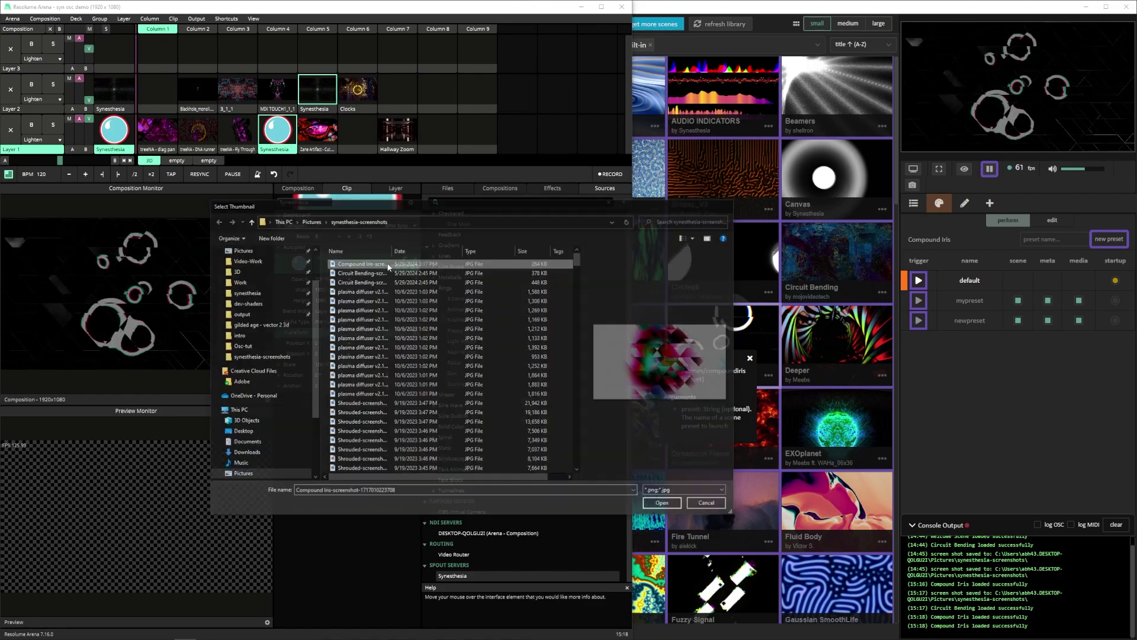
double_click(388, 265)
- Save a mypreset preset for the Deeper scene in Synesthesia
left_click(821, 311)
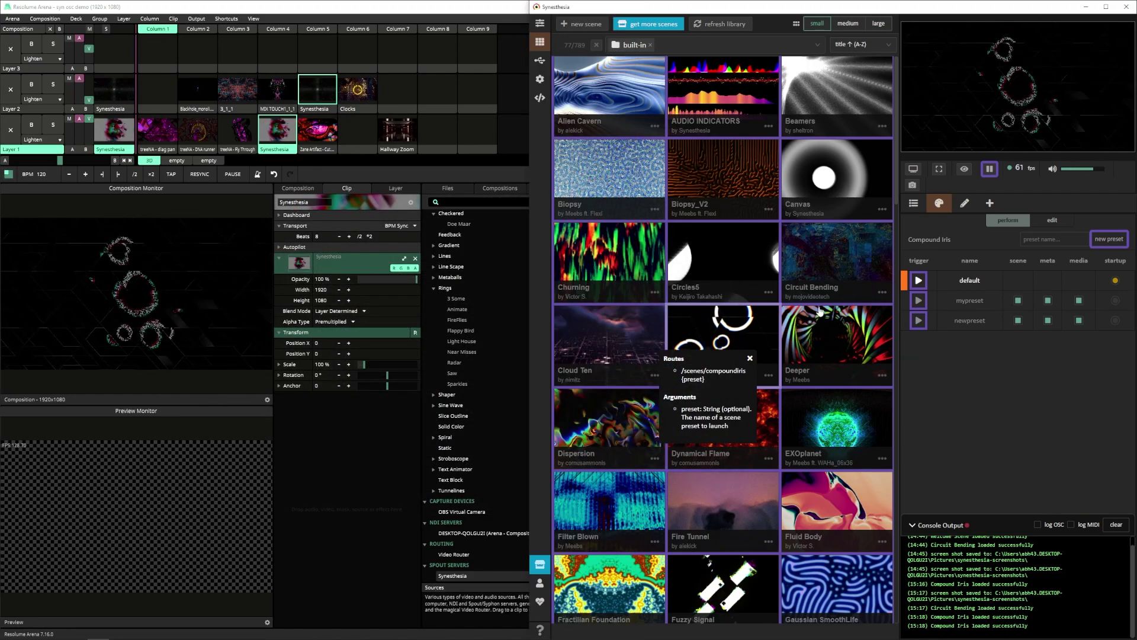
left_click(784, 345)
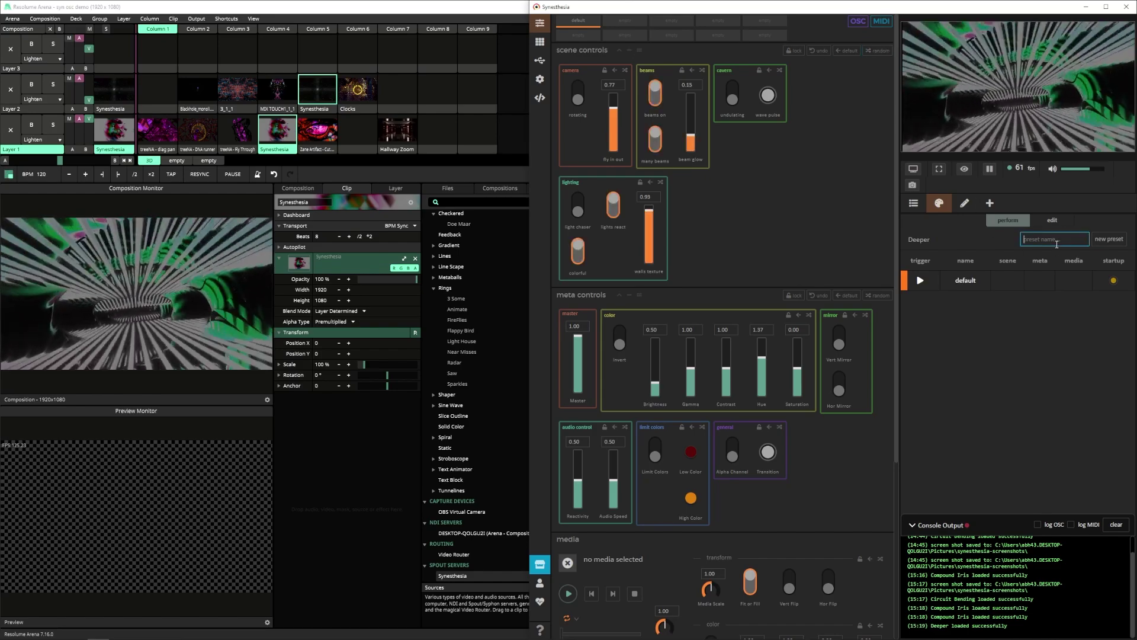
type("mypreset")
left_click(1109, 239)
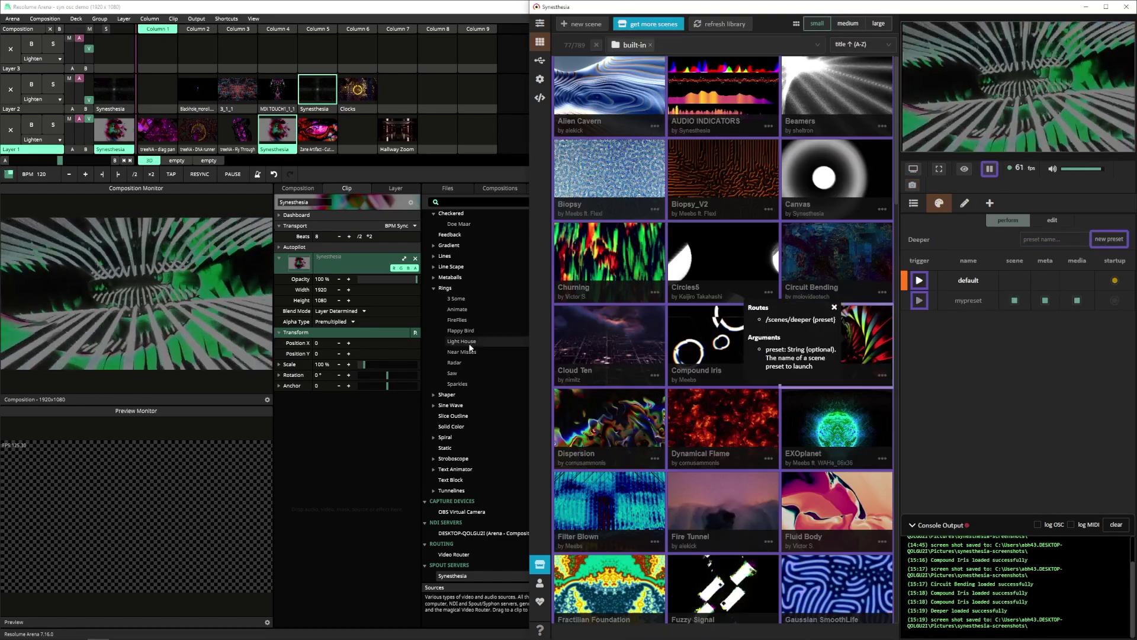
left_click(470, 517)
- Add a Synesthesia clip to Layer 2 with custom OSC output /syn/launch/deeper/mypreset
left_click_drag(452, 575, 157, 89)
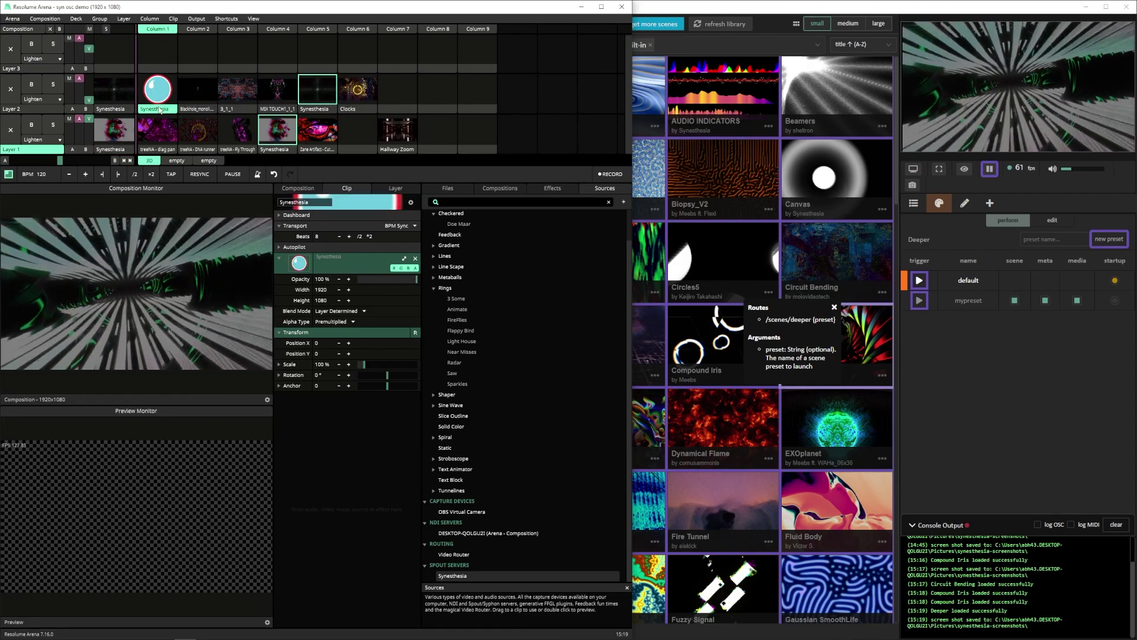
left_click(227, 18)
left_click(234, 50)
left_click(431, 536)
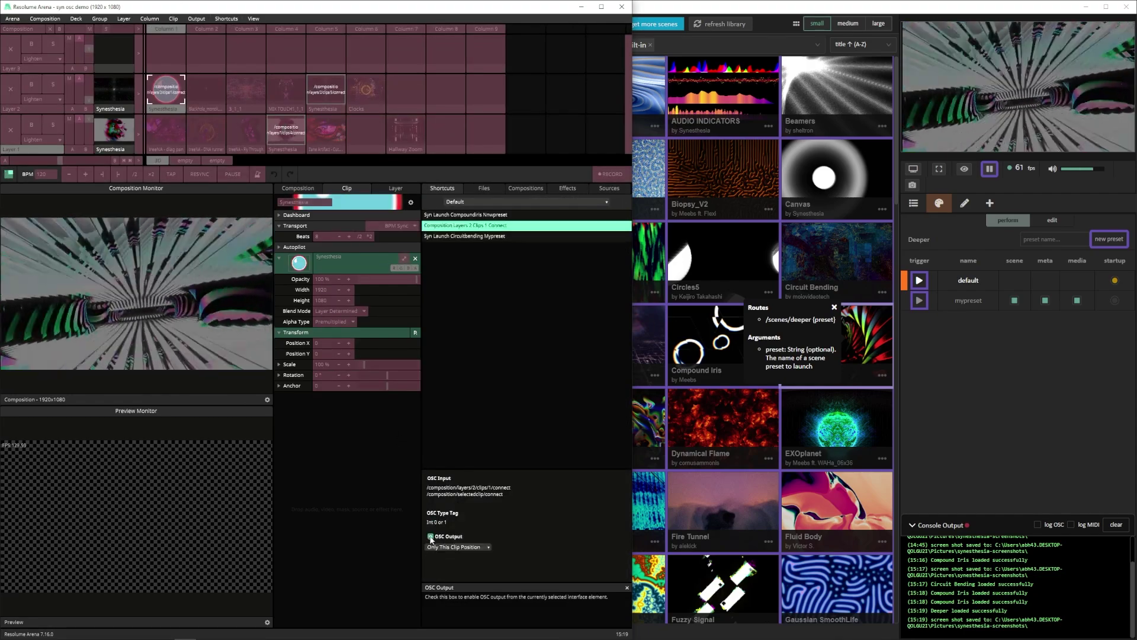
left_click(458, 546)
left_click(488, 566)
left_click(488, 562)
type("/syn")
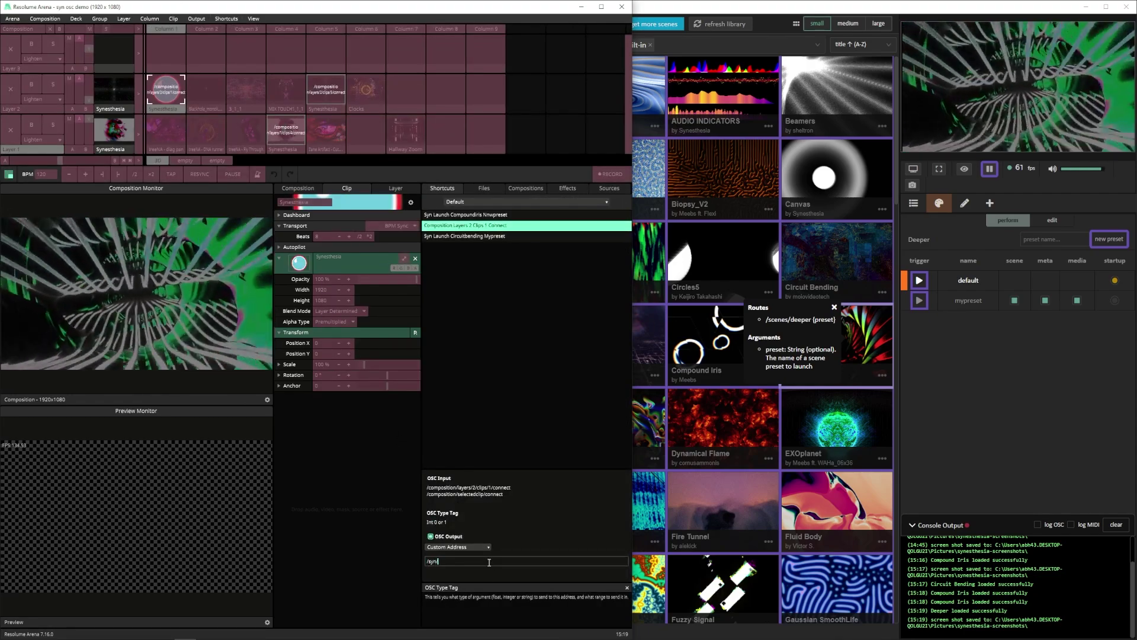
type("/launch/deeper/mypreset")
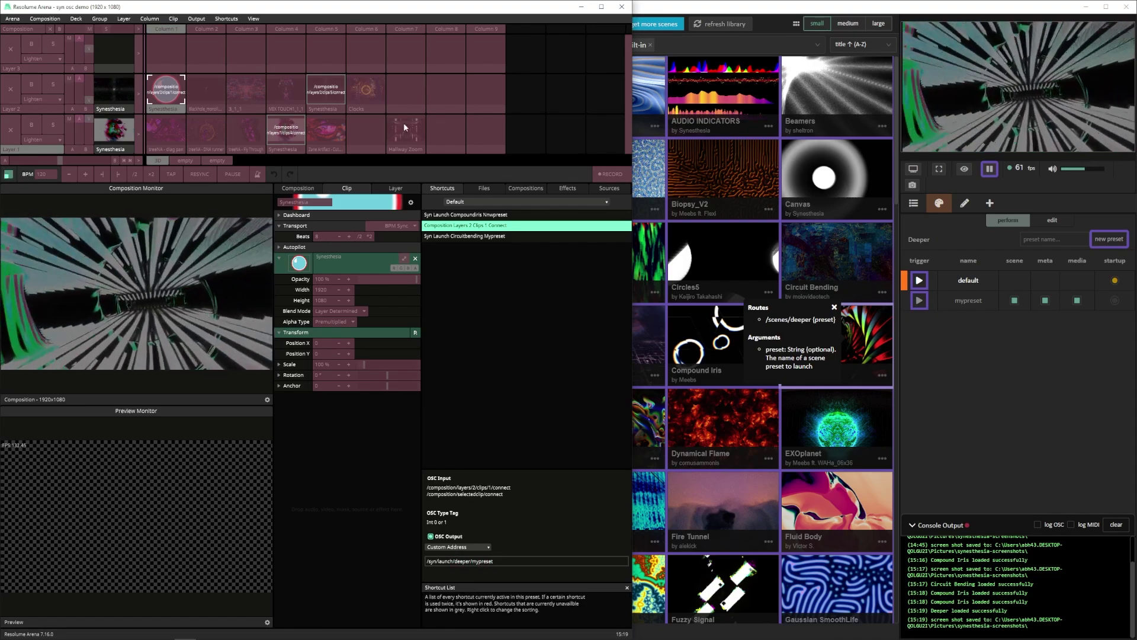
left_click(226, 18)
left_click(242, 46)
- Give the Layer 2 Synesthesia clip a tunnel image as its thumbnail
right_click(164, 108)
left_click(263, 209)
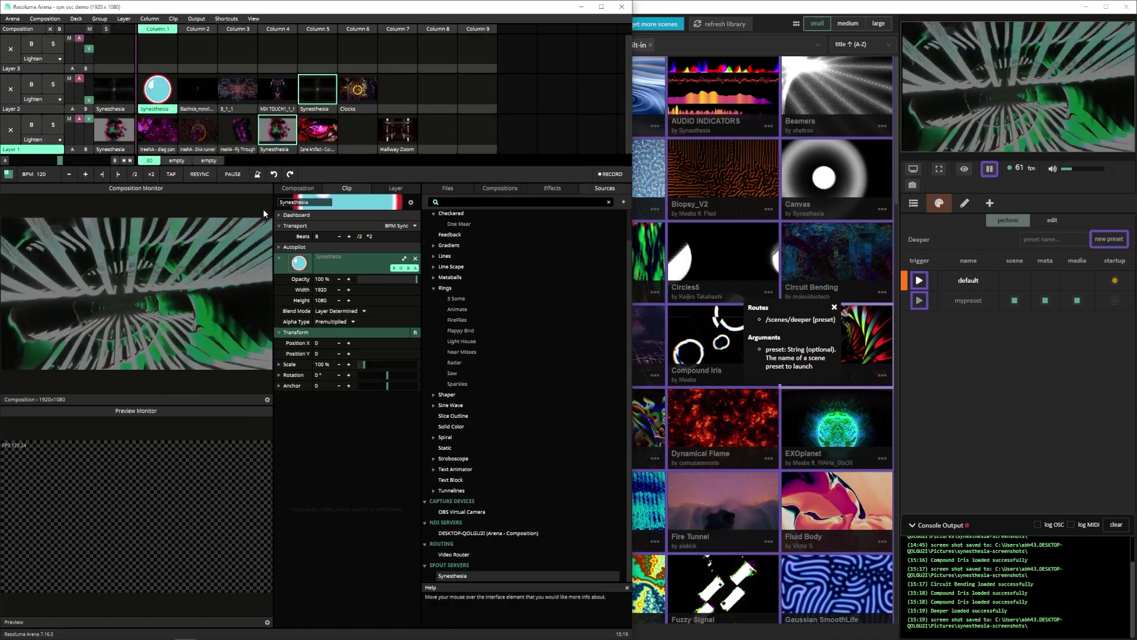
key("Return")
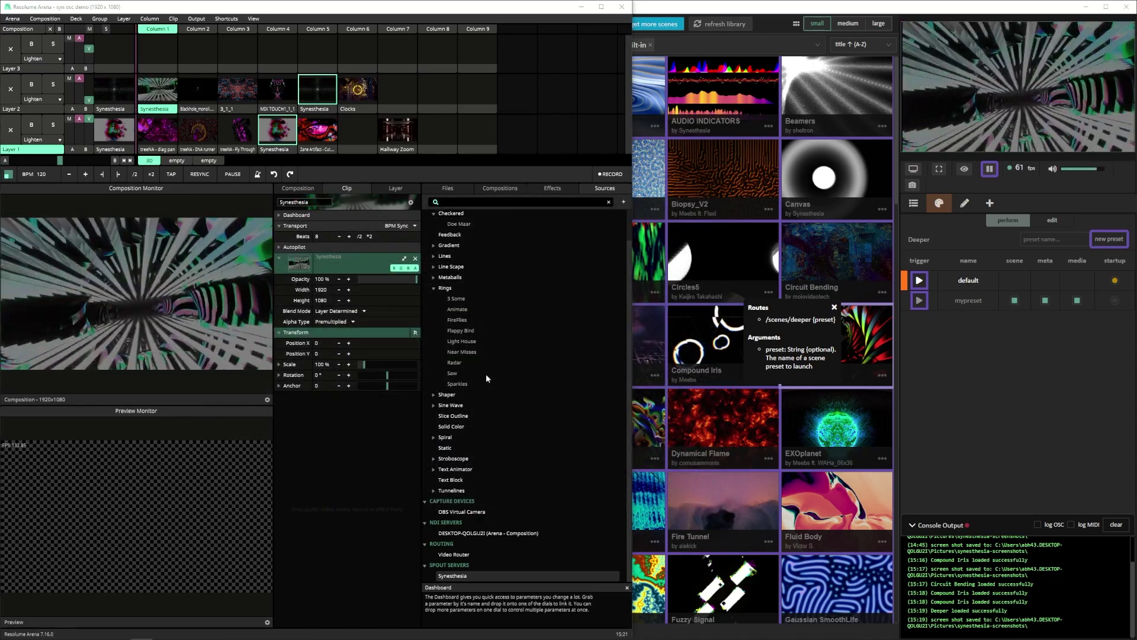
right_click(162, 108)
right_click(306, 110)
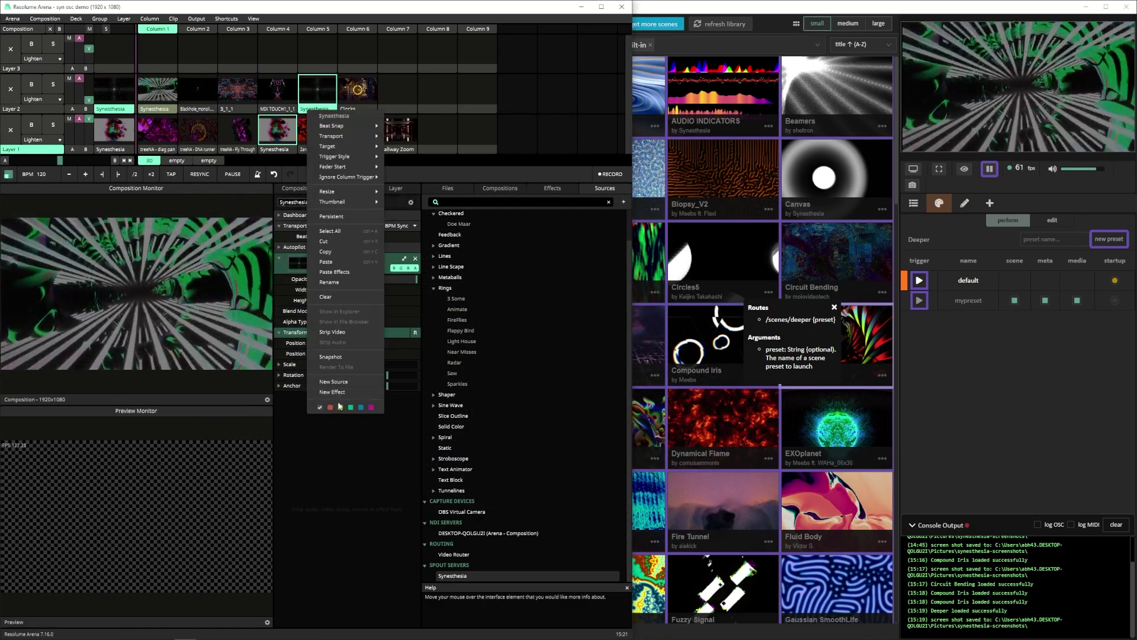
right_click(283, 151)
left_click(315, 455)
- Rename the clips to Deeper, Circuit Bending and Compound Iris
right_click(164, 107)
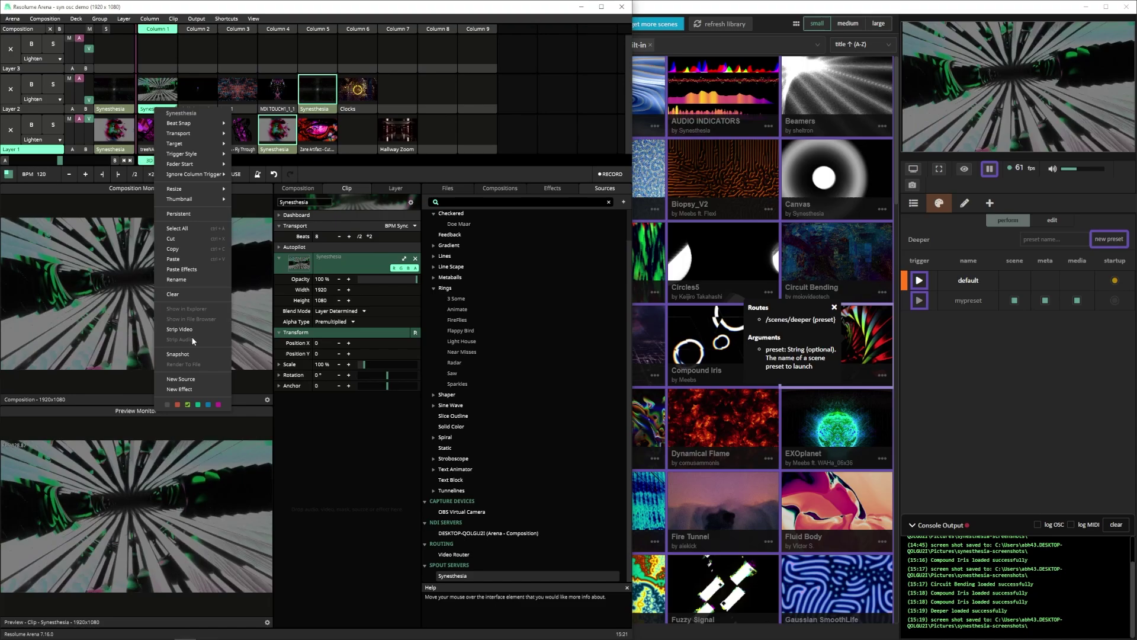
left_click(187, 277)
type("Deeper")
right_click(314, 107)
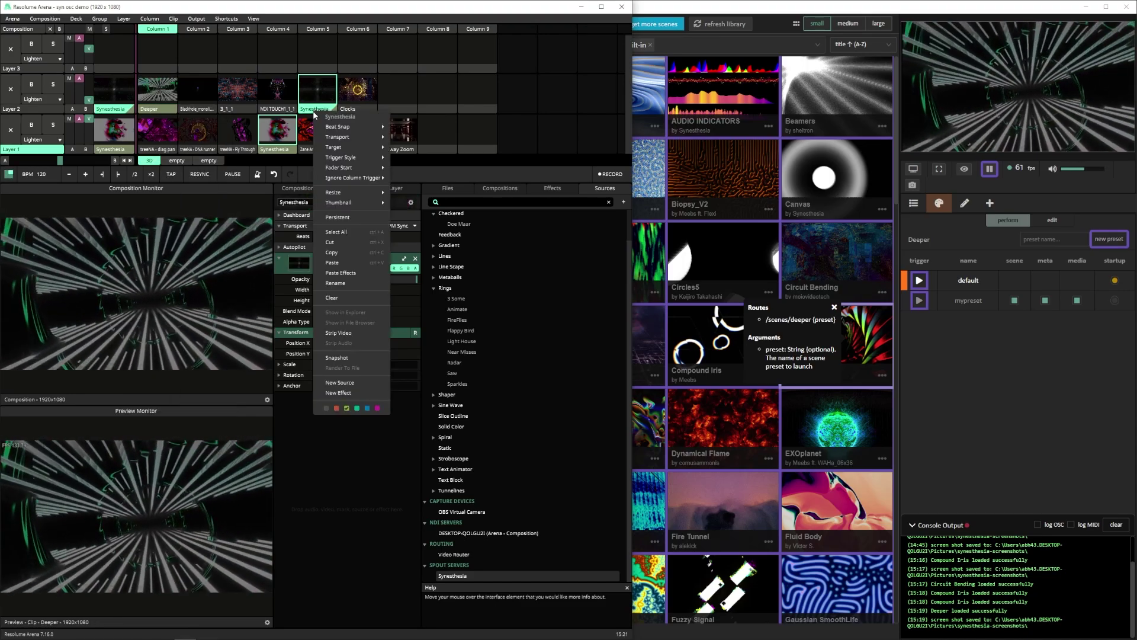
left_click(354, 286)
type("Circuit Bending")
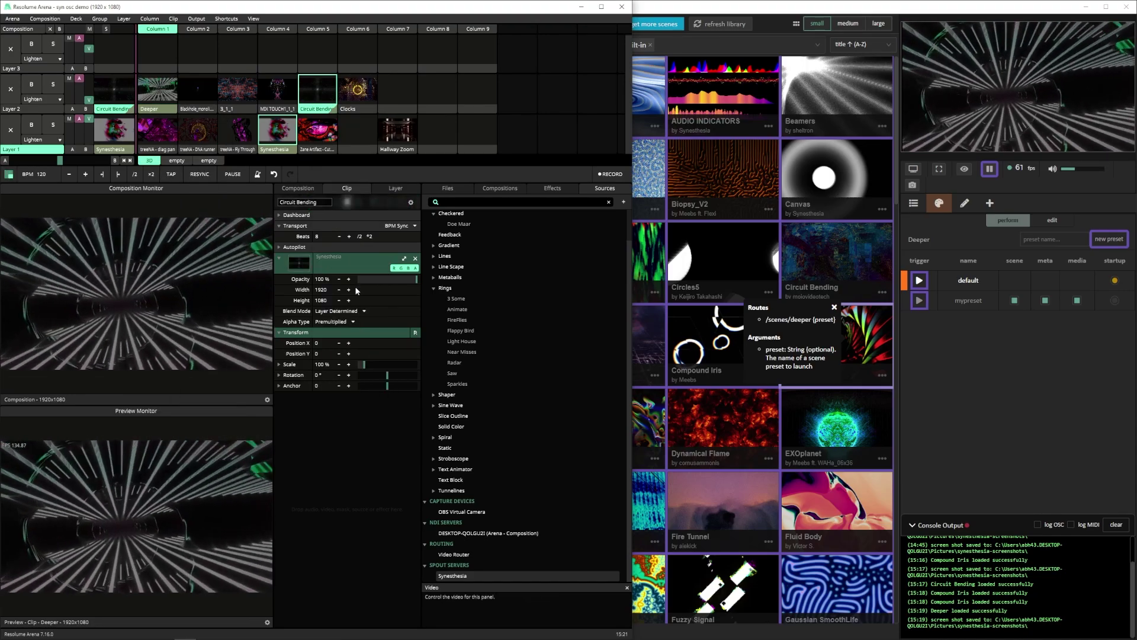
key("Return")
right_click(288, 145)
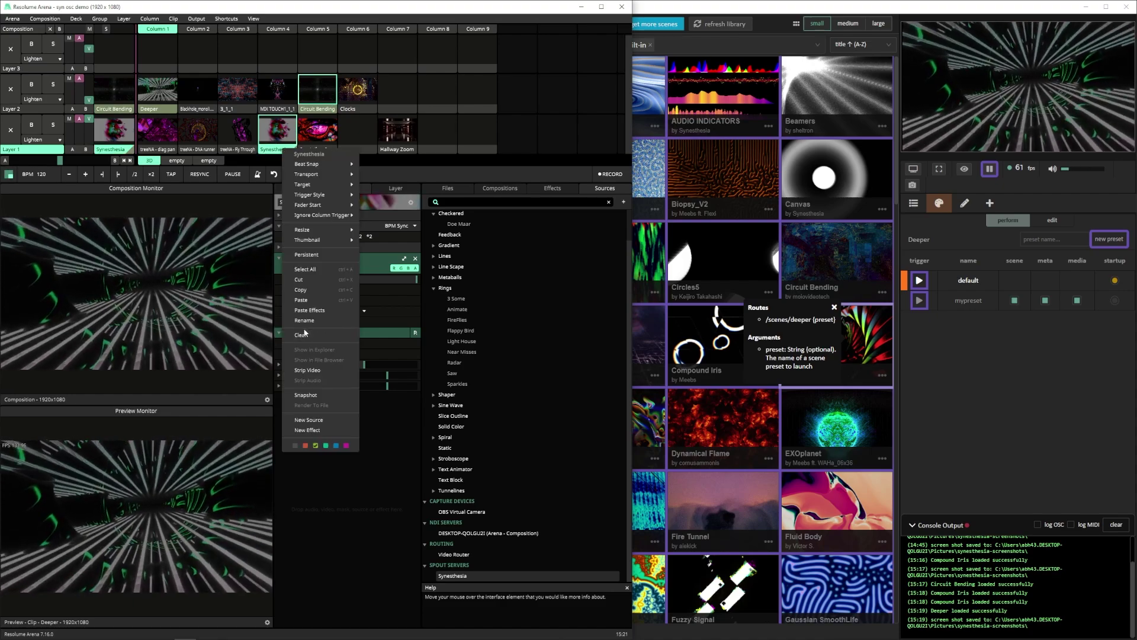
left_click(308, 324)
type("Compound Iris")
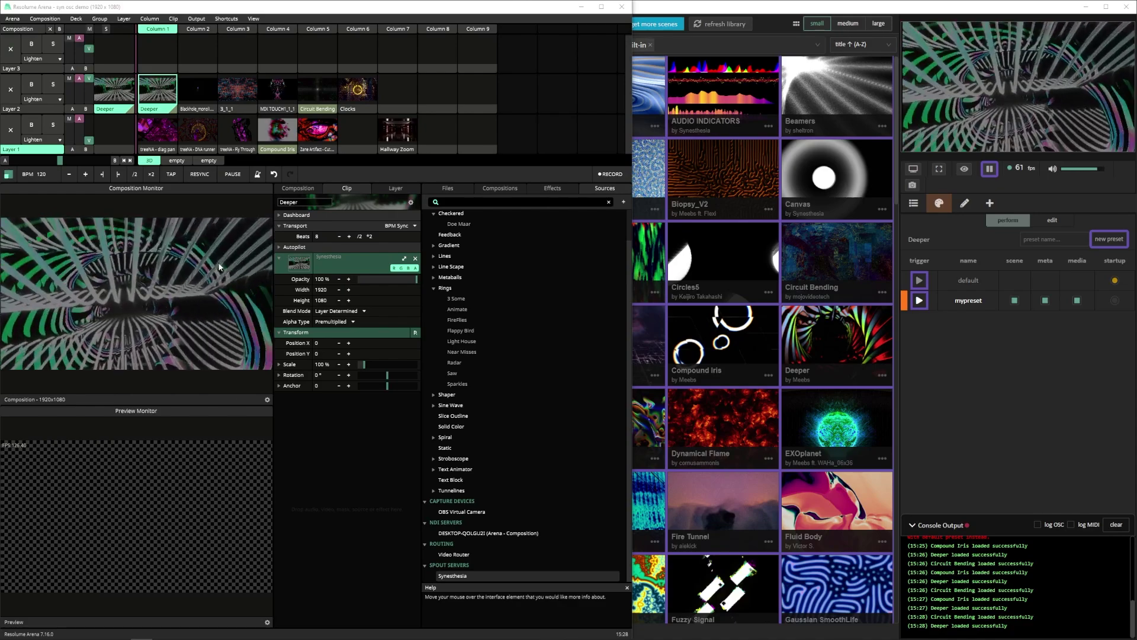
- Launch the Circuit Bending clip on Layer 2 to switch Synesthesia's scene
left_click(313, 85)
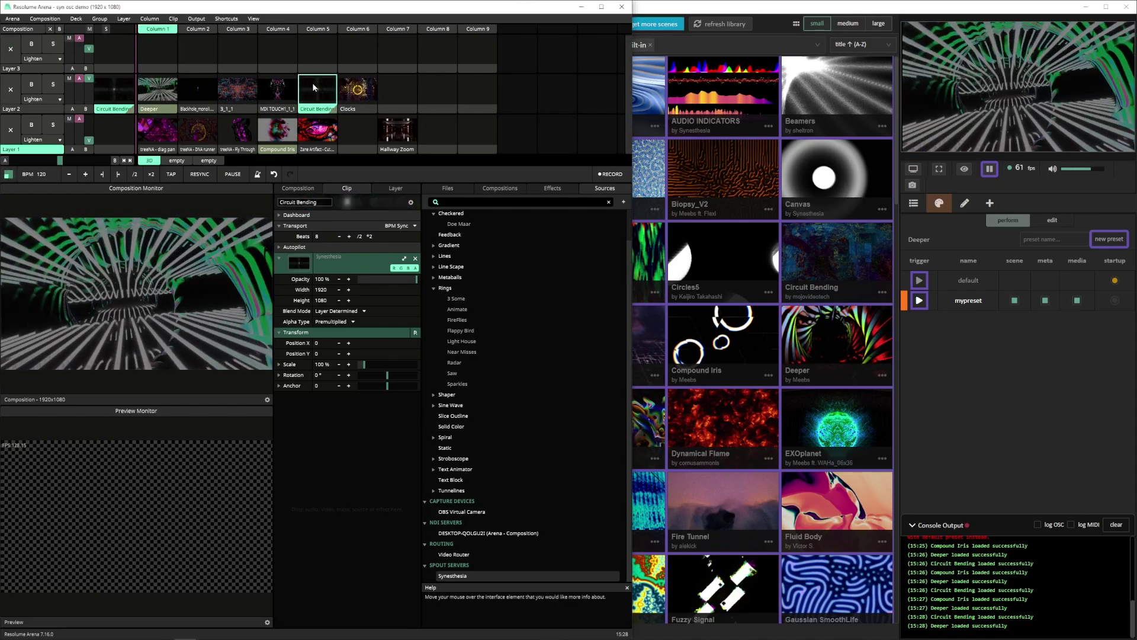